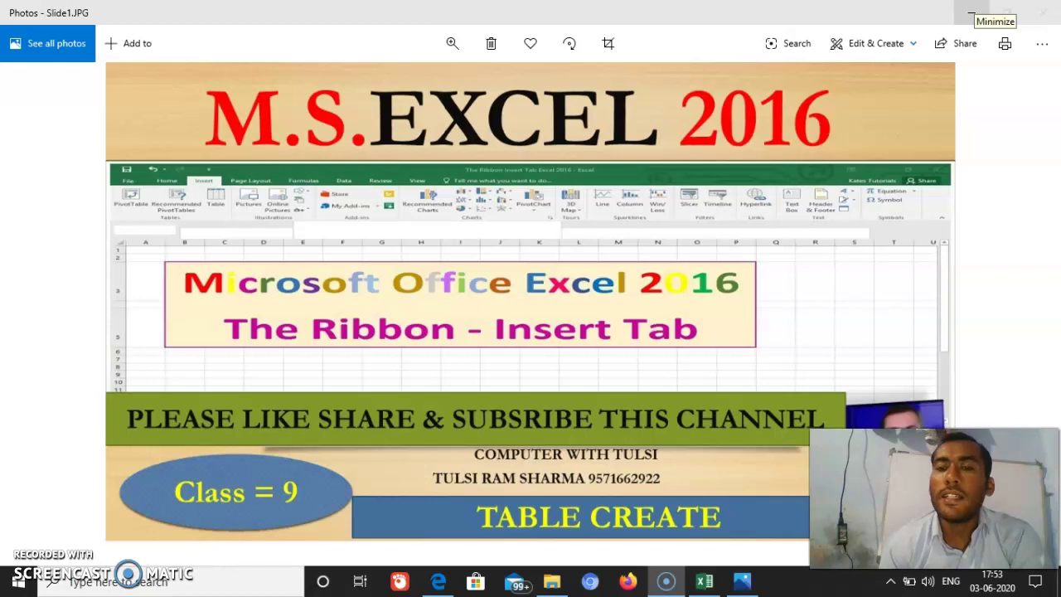
Step: Minimize the Photos viewer, then select and deselect the A1:K13 block on Sheet1
click(972, 11)
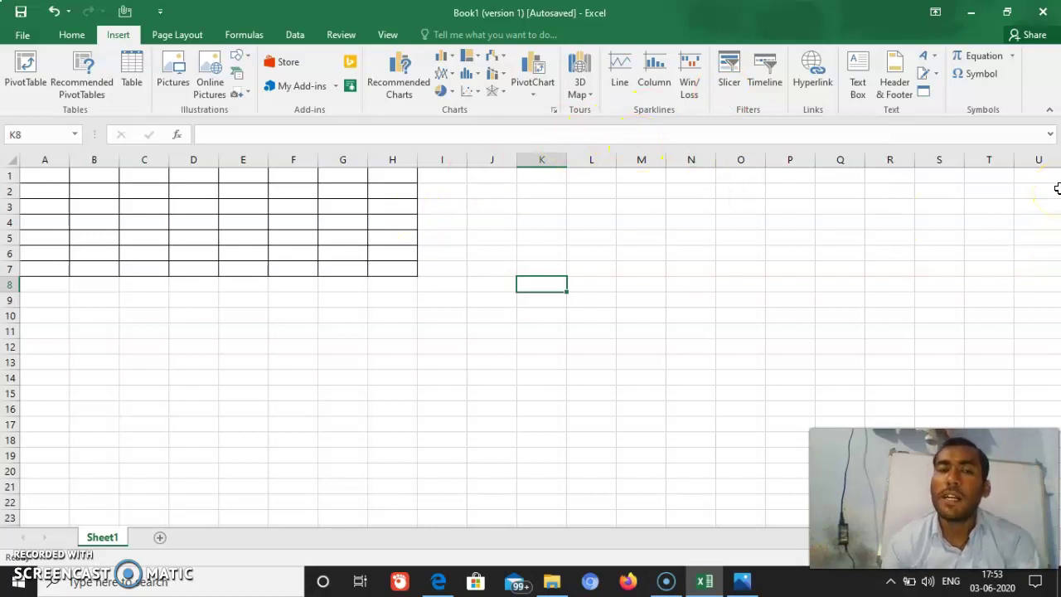
click(50, 177)
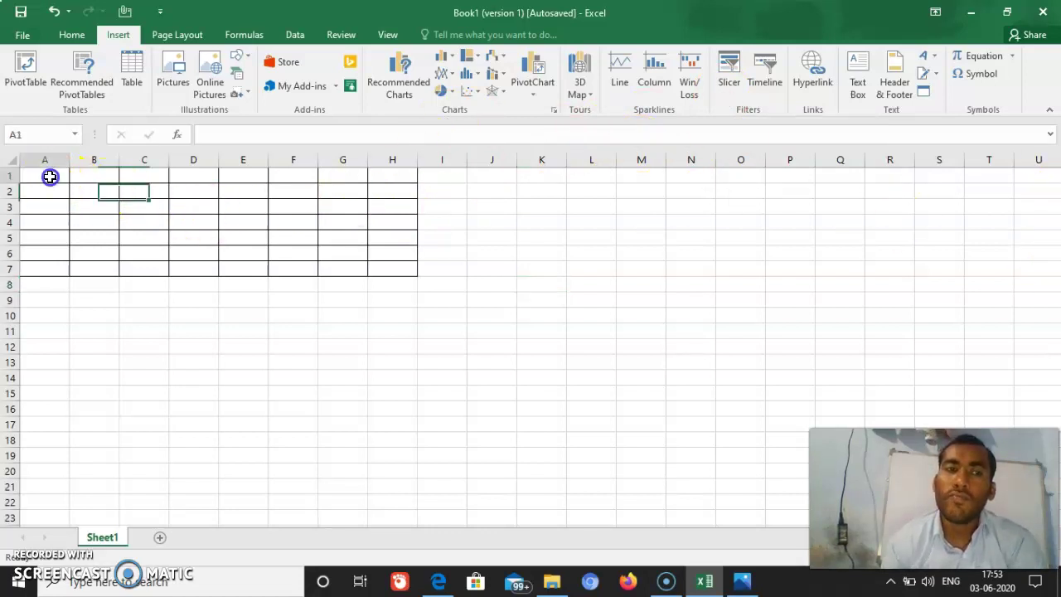
drag(49, 176, 528, 369)
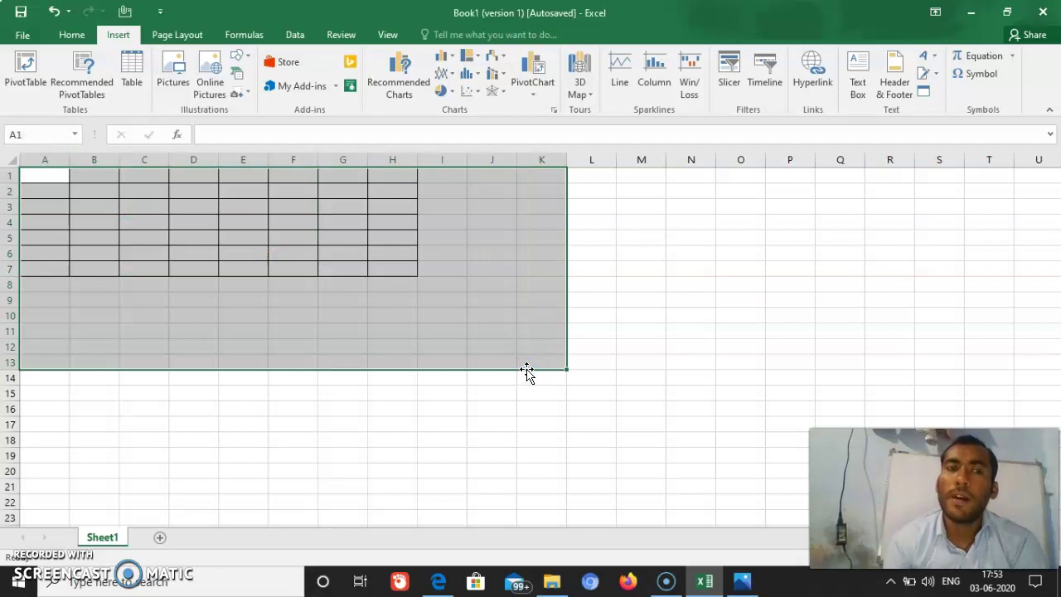
key(Return)
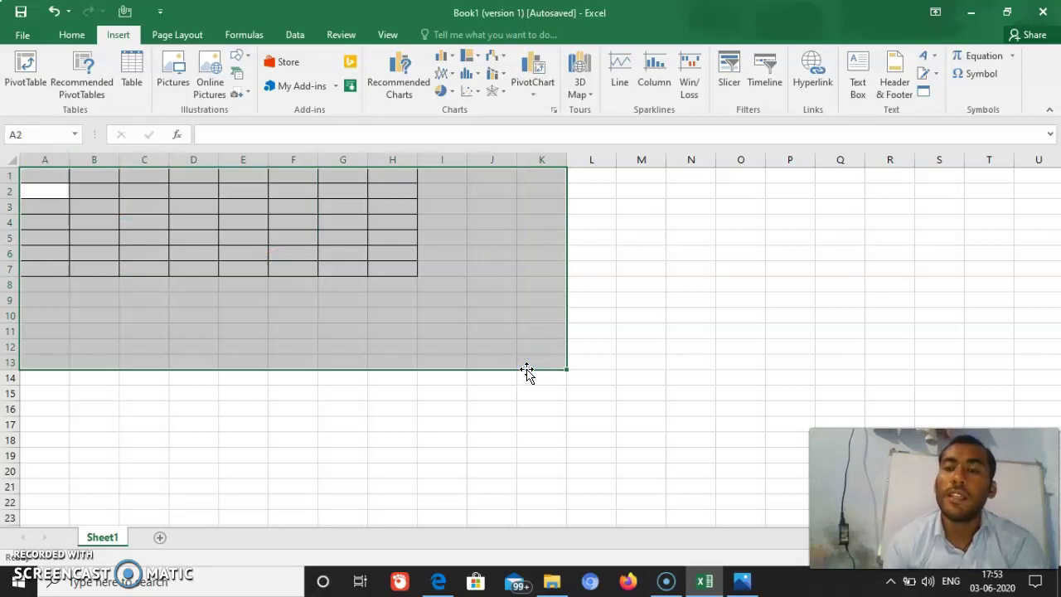
click(764, 290)
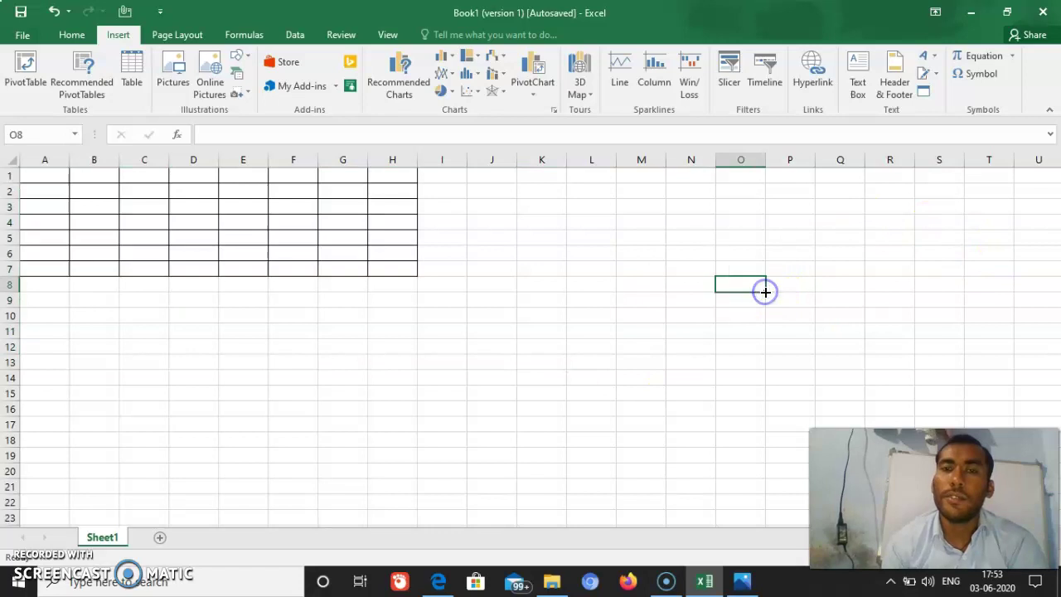
Step: Enter the starting values 2, 4 in A1:A2 and 3, 6 in B1:B2
click(42, 176)
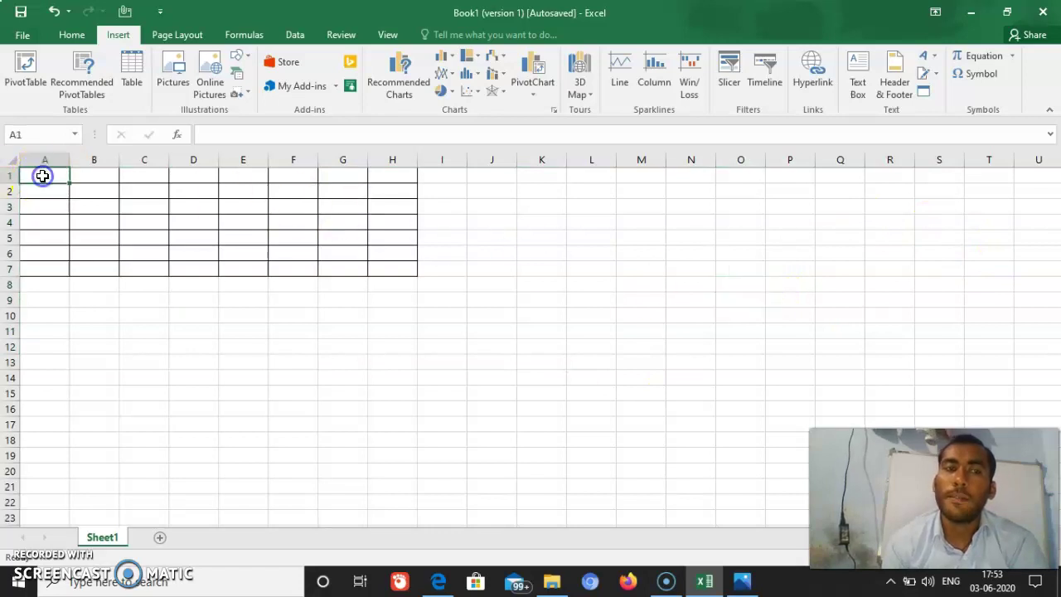
text(2)
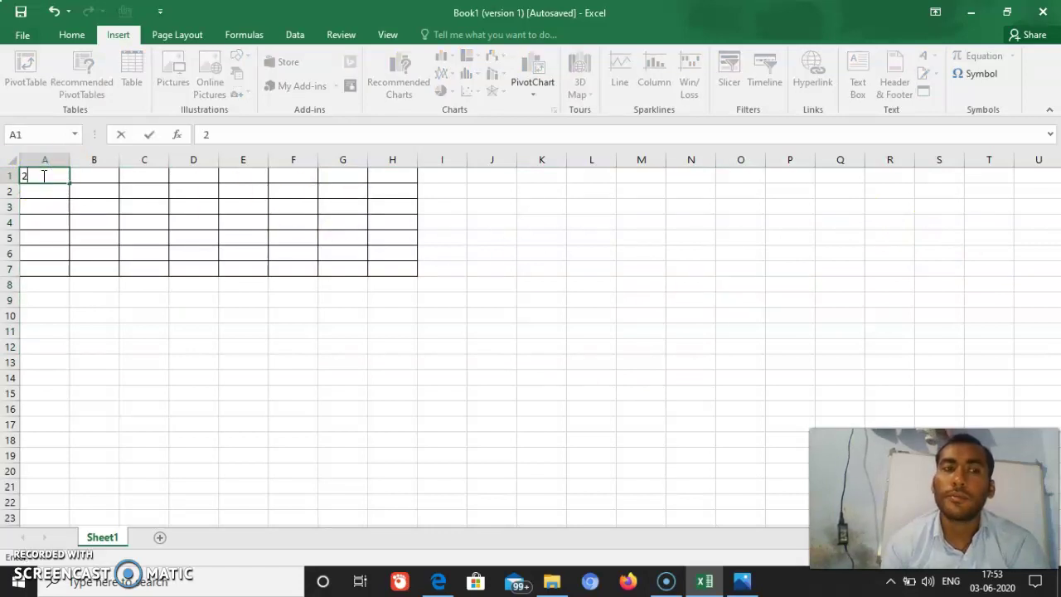
key(Return)
text(4)
key(Return)
key(Up)
key(Up)
key(Right)
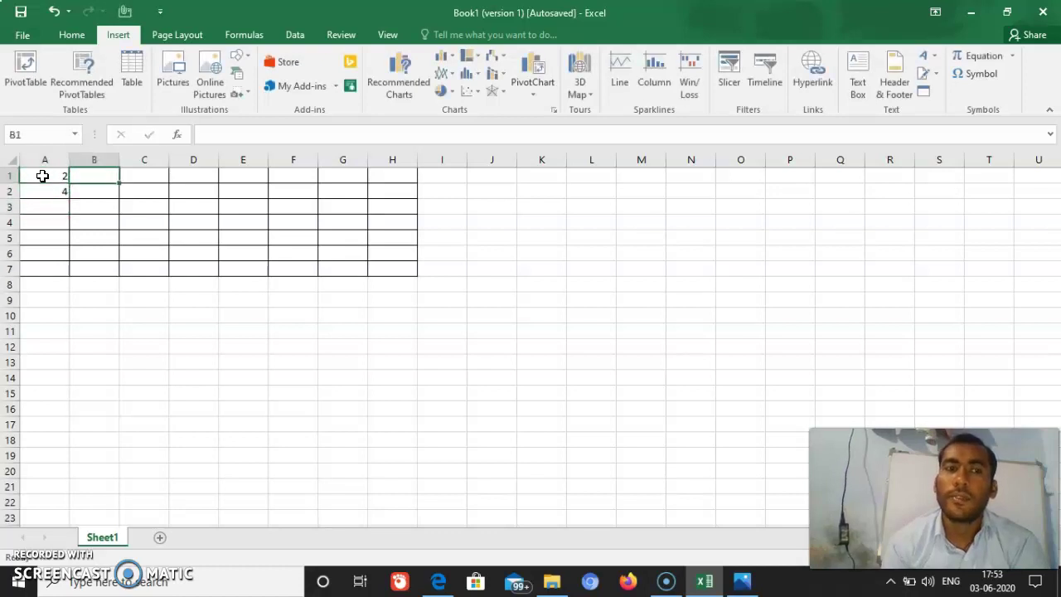
text(3)
key(Return)
text(6)
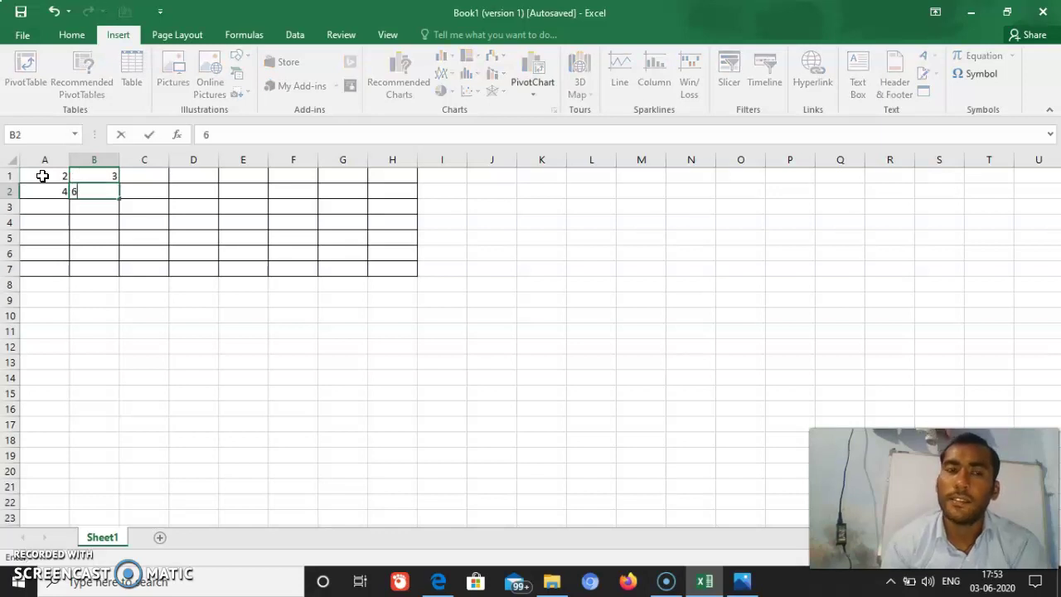
Step: AutoFill A1:B2 down to row 10 and across through column CS
drag(46, 176, 93, 191)
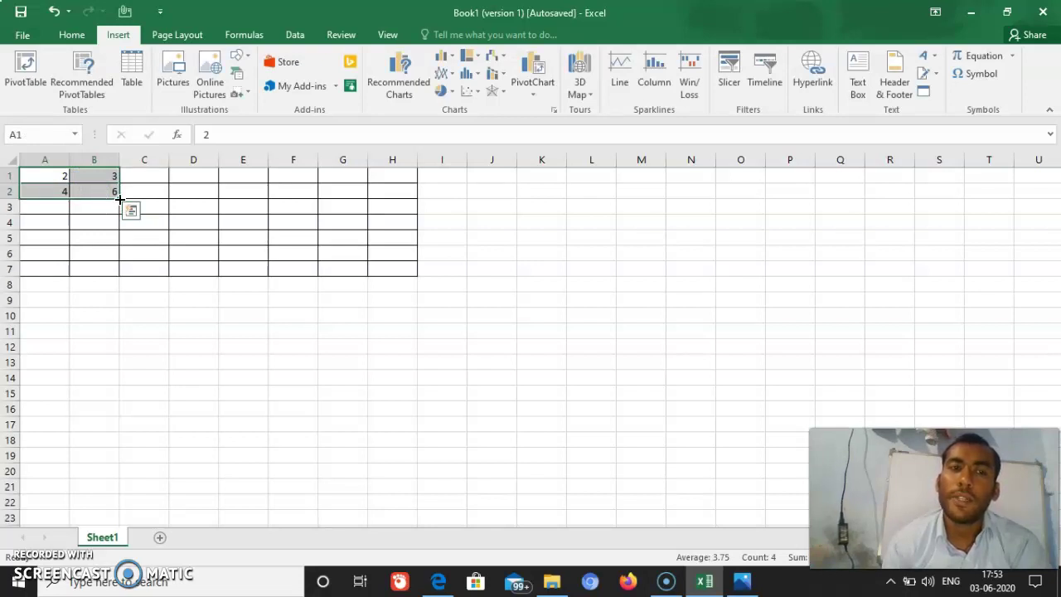
drag(119, 199, 108, 316)
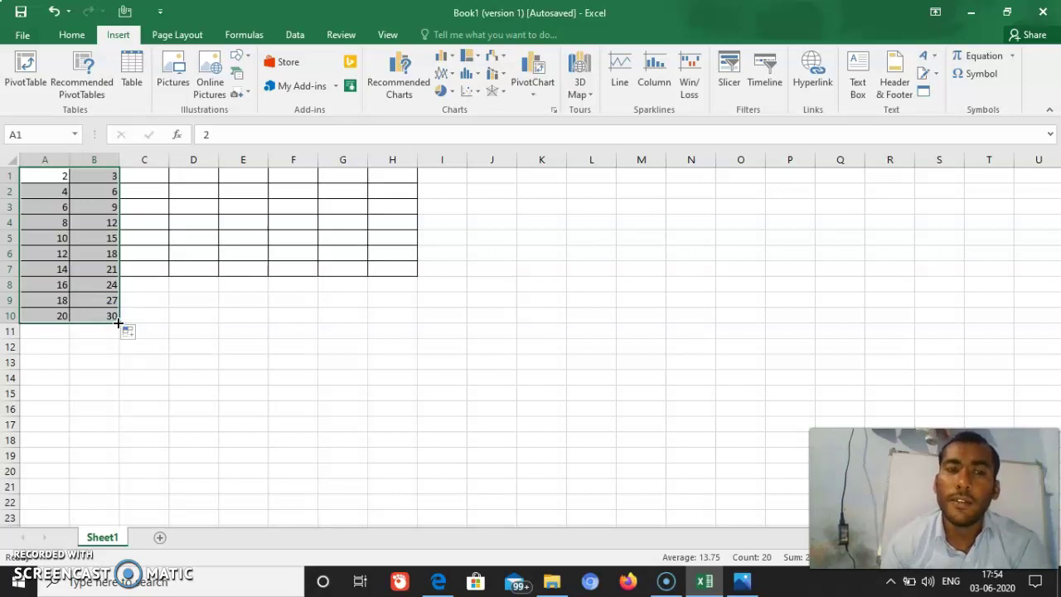
mouse_move(119, 322)
mouse_down()
mouse_move(259, 277)
mouse_move(1056, 172)
mouse_up()
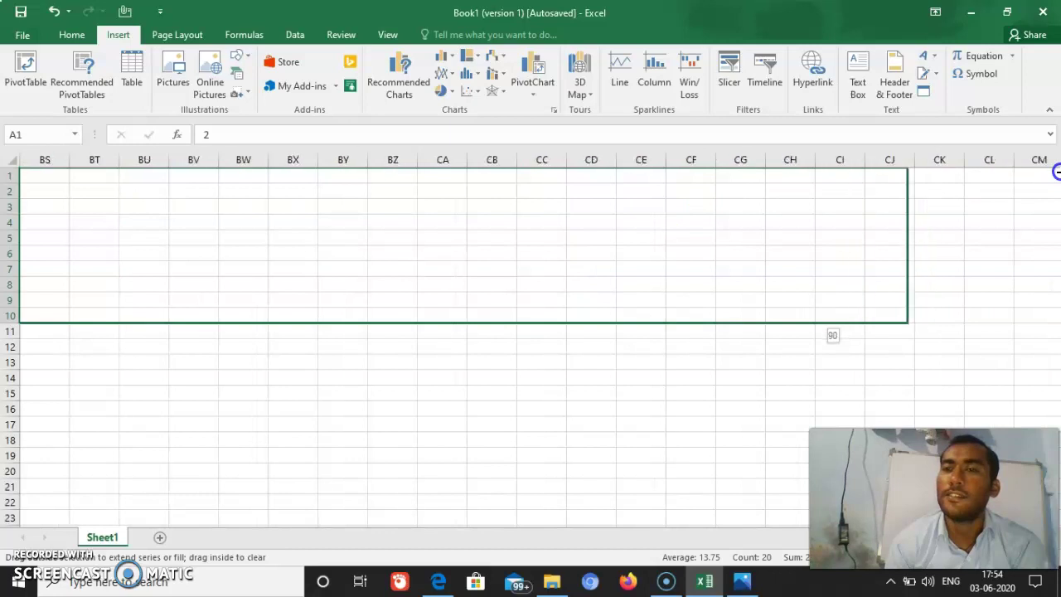
drag(1057, 171, 1057, 172)
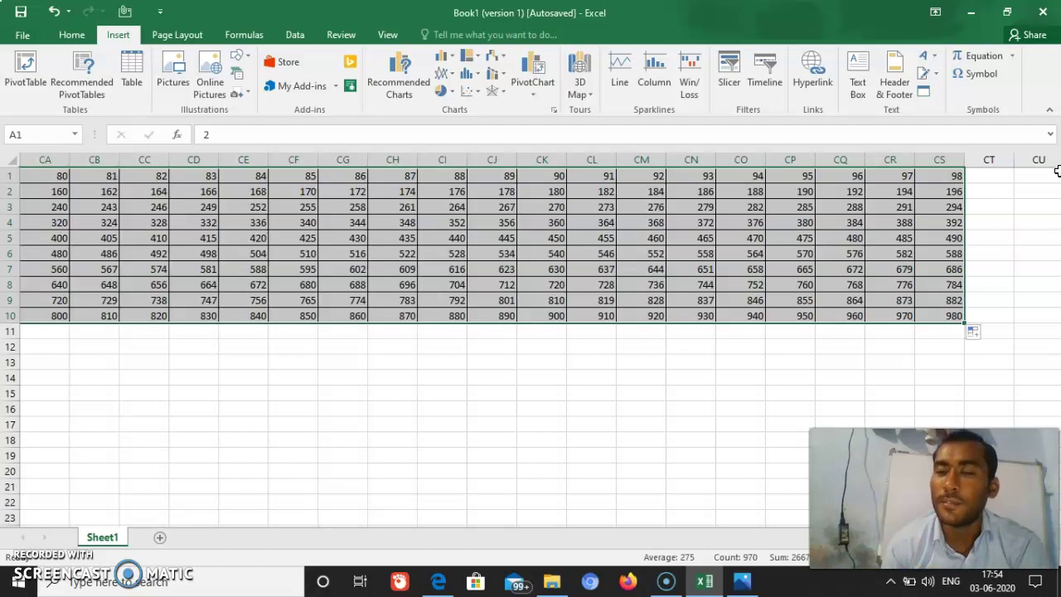
click(154, 452)
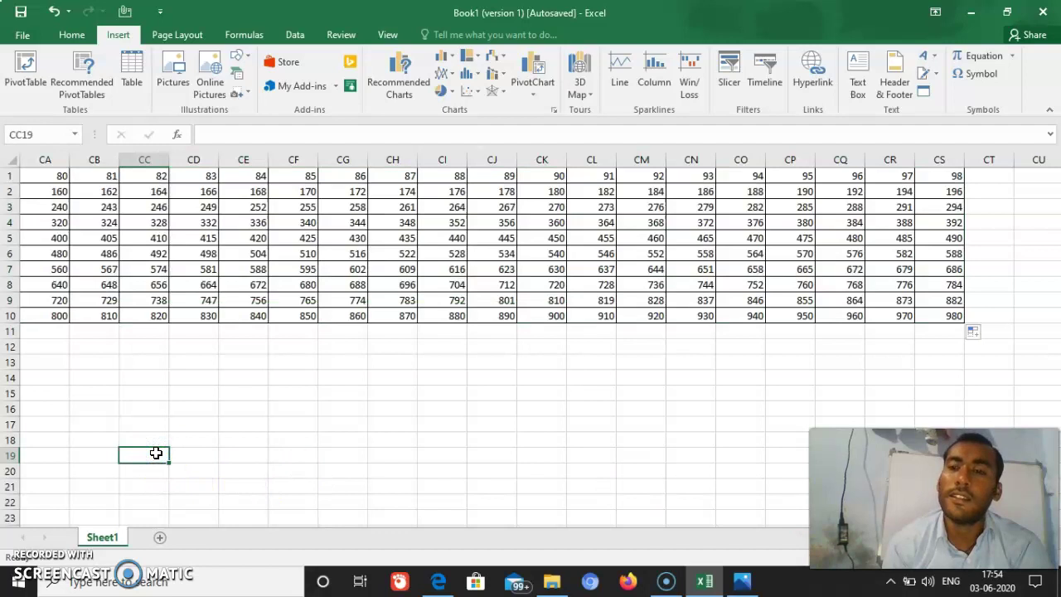
key(Left)
key(Left)
key(Left)
key(Left)
key(Left)
key(Left)
key(Left)
key(Left)
key(Left)
key(Left)
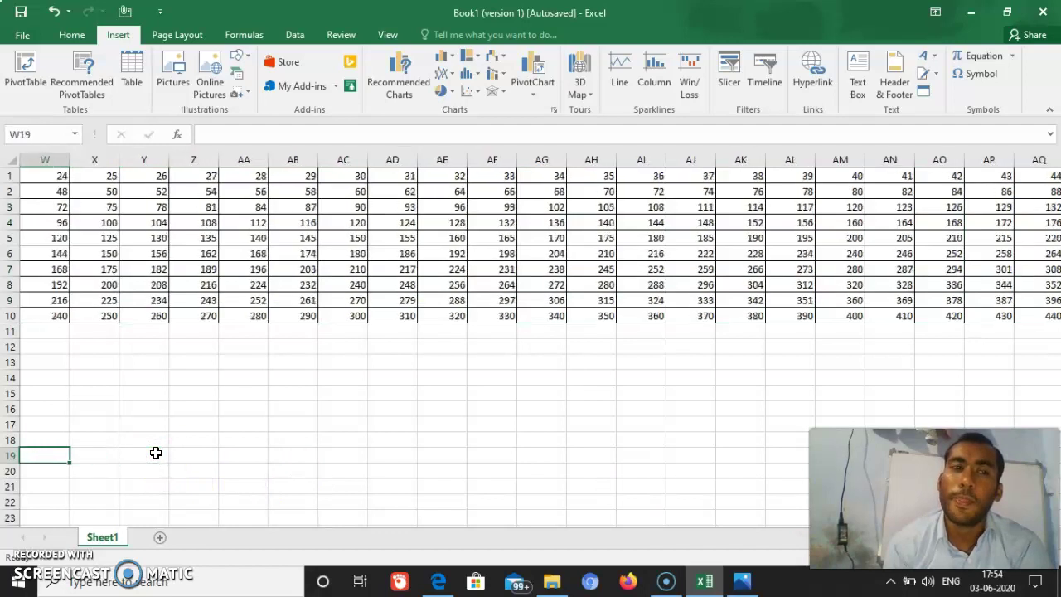
key(Left)
key(Left)
key(Left)
key(Left)
key(Up)
key(Up)
key(Up)
key(Up)
key(Up)
key(Up)
key(Up)
key(Down)
key(Down)
key(Down)
key(Down)
key(Up)
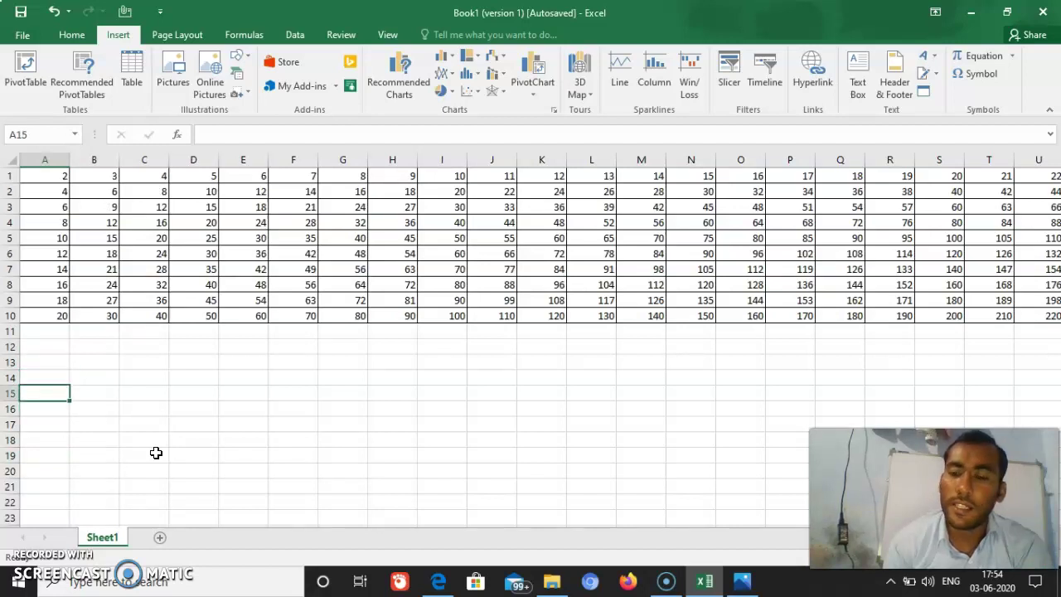
Step: Enter the starting values 1, 2 in A15:A16 and 11, 12 in B15:B16
text(1)
key(Return)
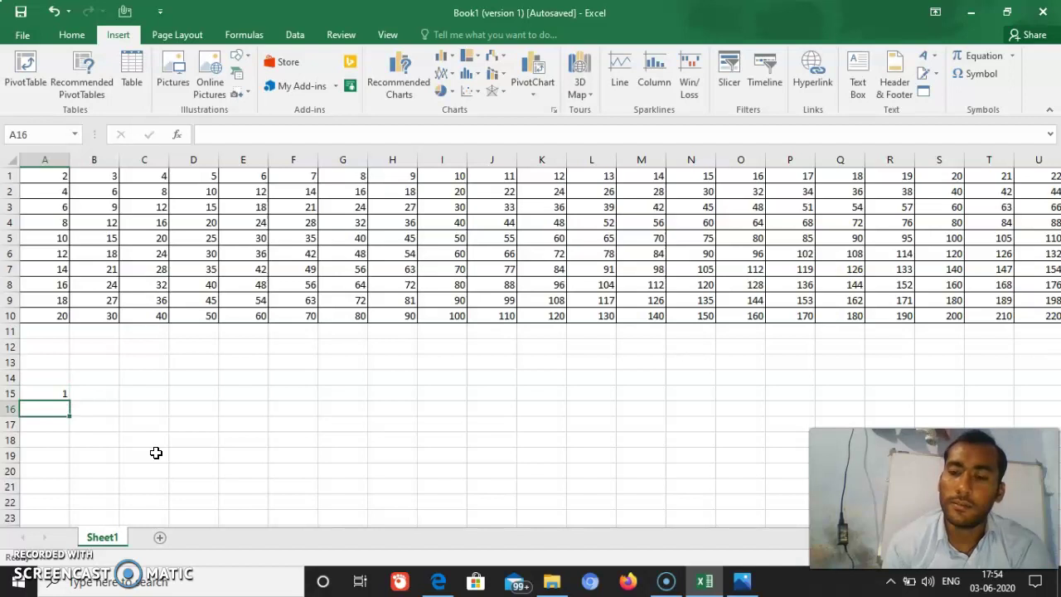
text(2)
key(Up)
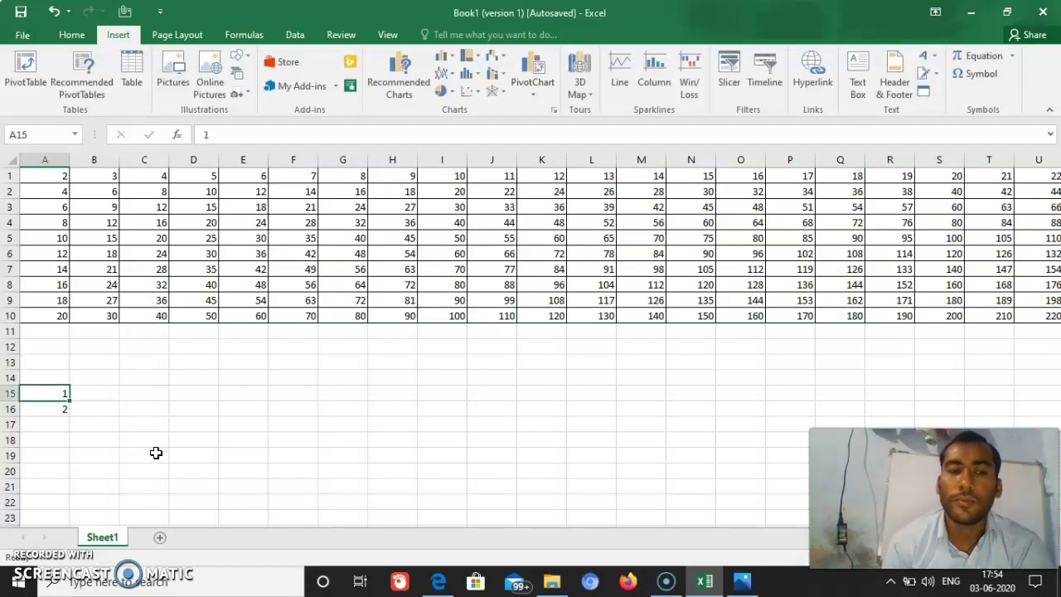
key(Right)
text(11)
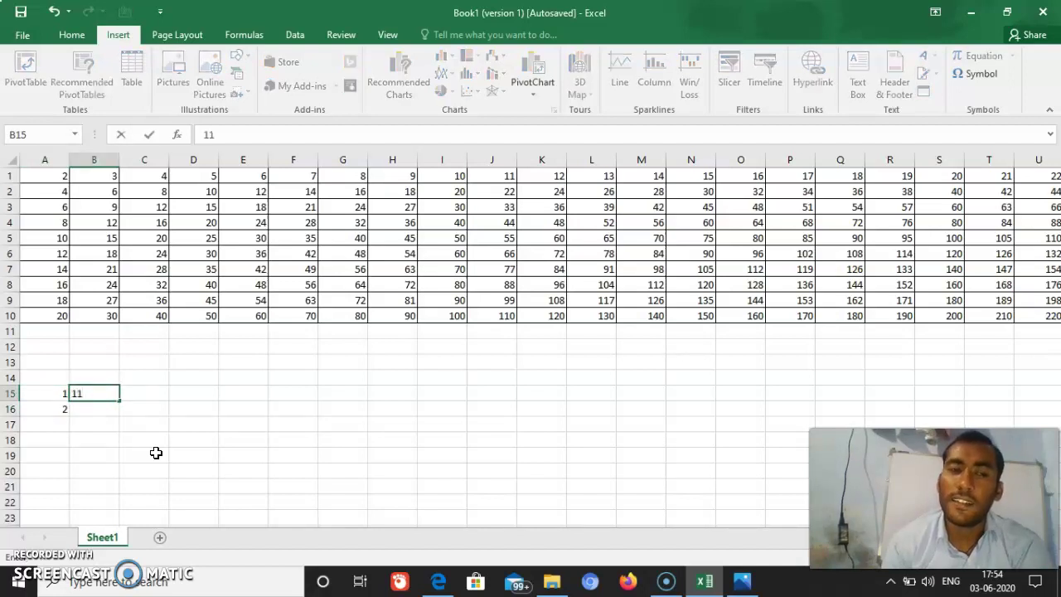
key(Return)
text(12)
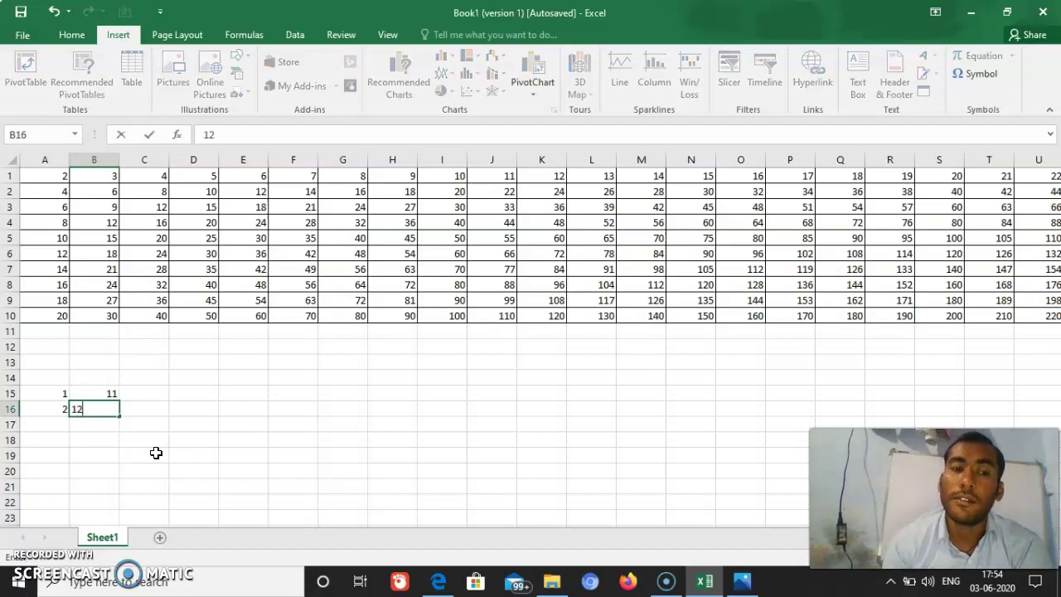
Step: AutoFill the A15:B16 starters down to row 24 and across through column CS
mouse_move(42, 391)
mouse_down()
mouse_move(121, 414)
mouse_move(114, 532)
mouse_move(111, 450)
mouse_up()
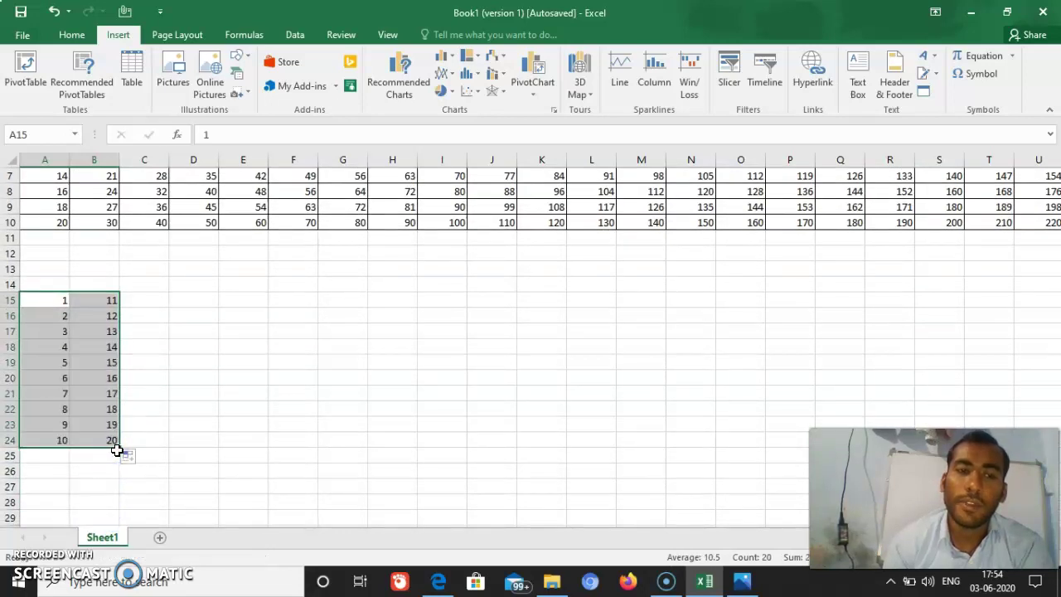
mouse_move(120, 449)
mouse_down()
mouse_move(762, 452)
mouse_move(1058, 571)
mouse_up()
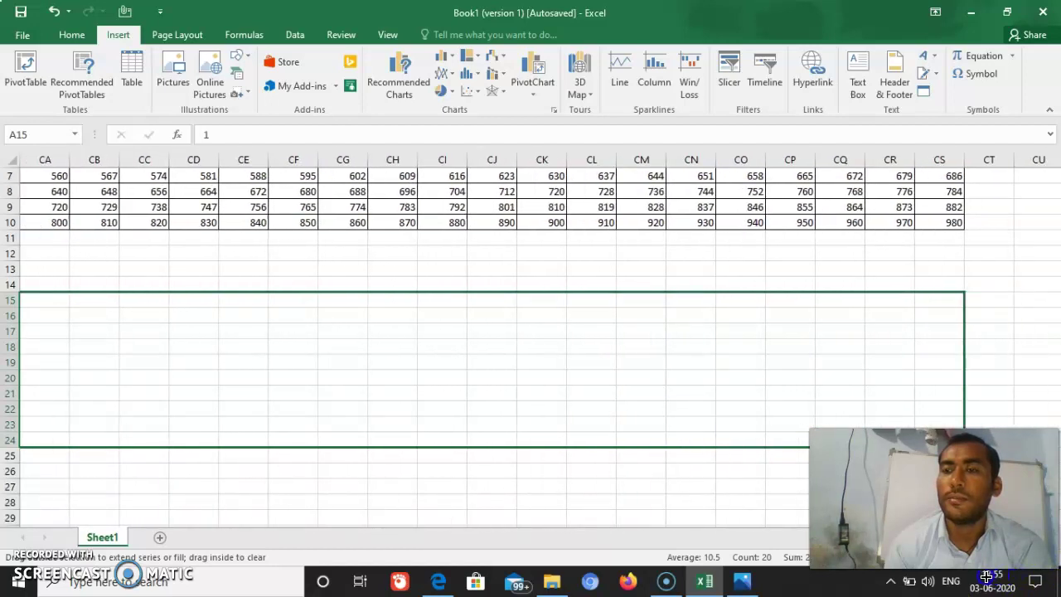
drag(1057, 570, 987, 582)
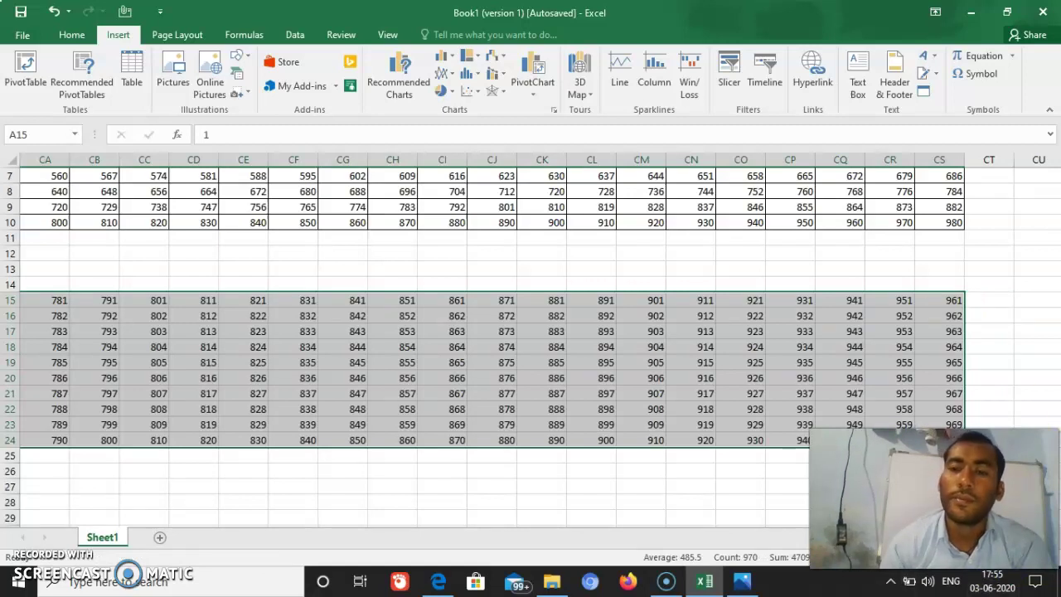
key(Home)
key(Down)
key(Down)
key(Down)
key(Down)
key(Down)
key(Down)
key(Down)
key(Down)
key(Down)
key(Down)
key(Down)
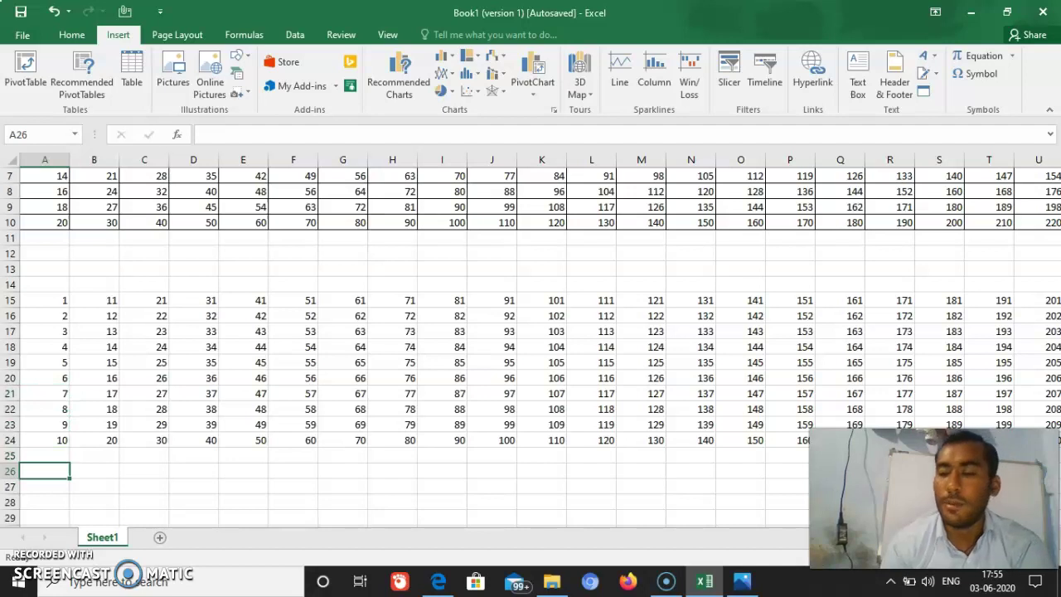
Step: Enter the odd starting values 1, 3 in A26:A27 and 11, 13 in B26:B27
text(1)
key(Return)
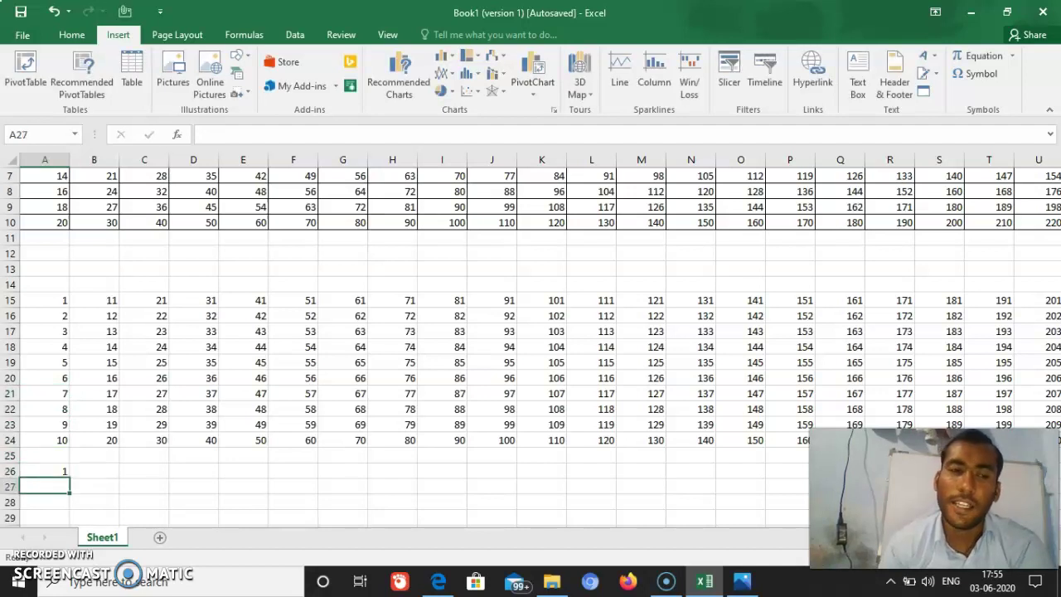
text(3)
key(Tab)
key(Up)
text(11)
key(Return)
text(1)
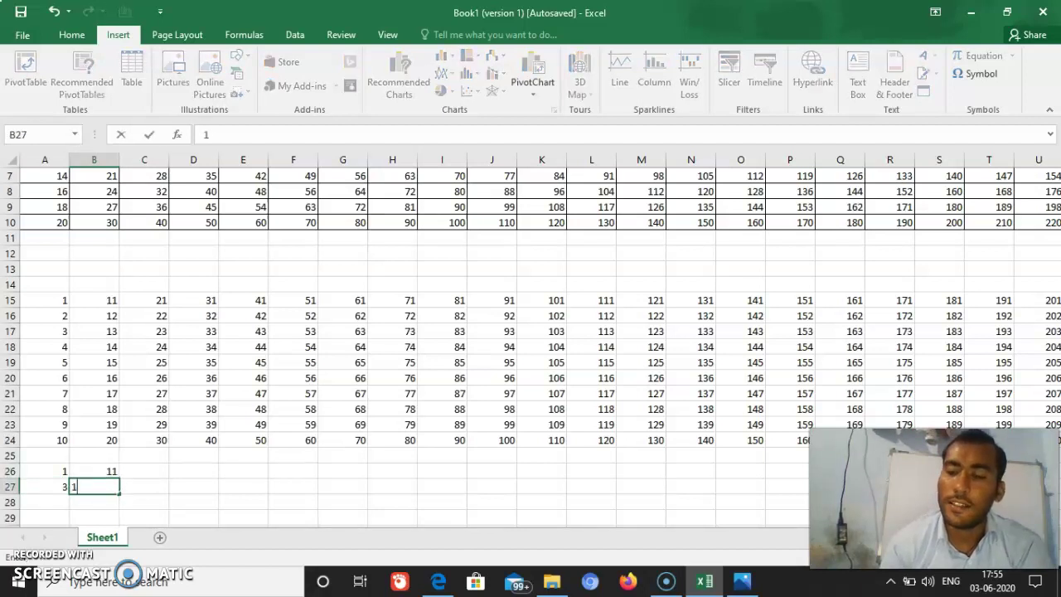
click(305, 458)
Step: AutoFill the odd-number pairs down to row 36 and across to column I, ending at 101
drag(58, 471, 111, 486)
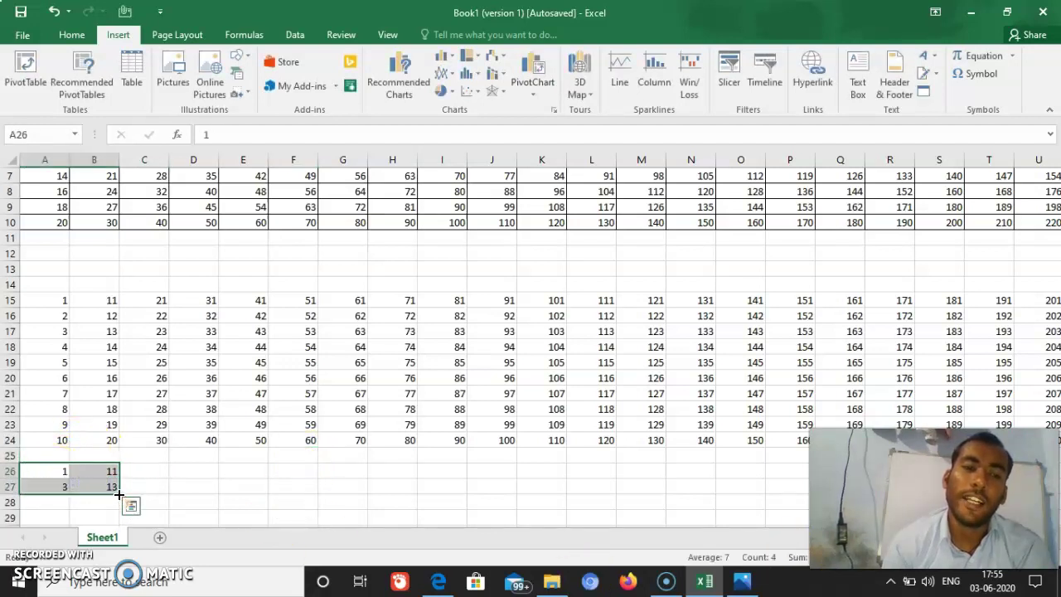
drag(119, 495, 131, 177)
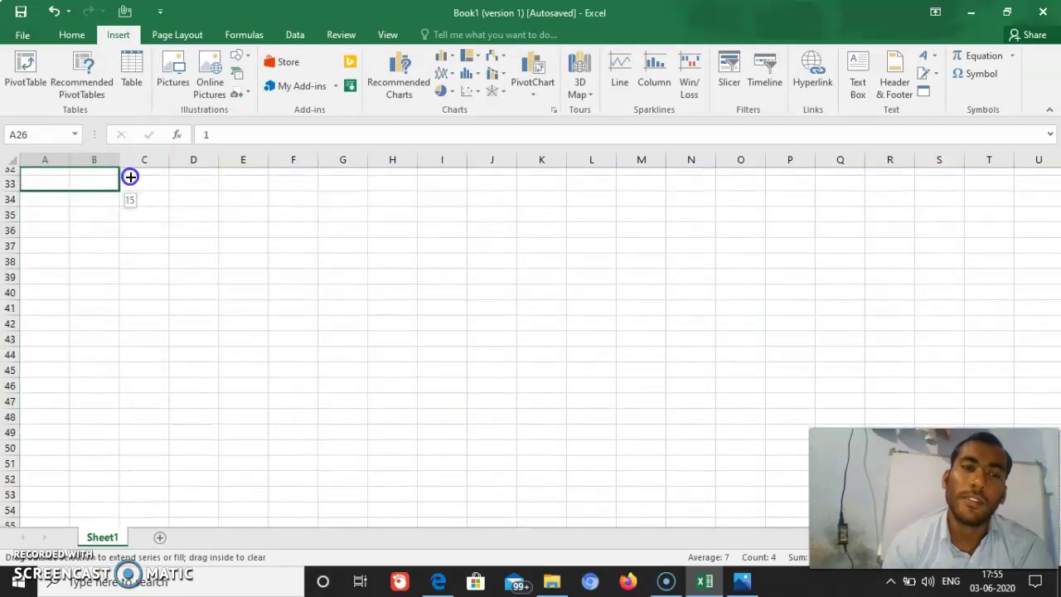
drag(130, 177, 111, 252)
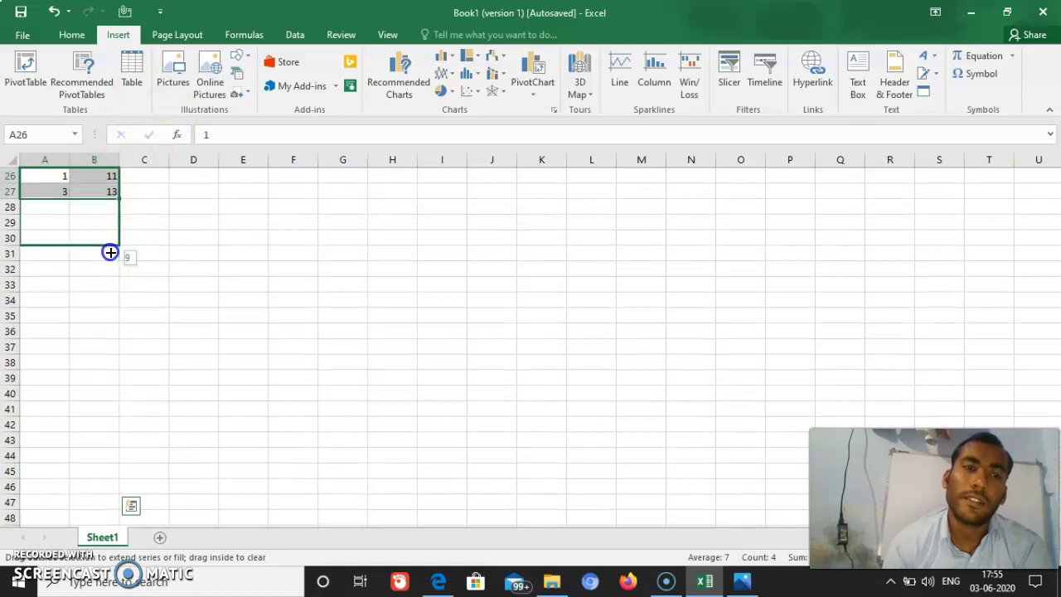
drag(111, 252, 112, 333)
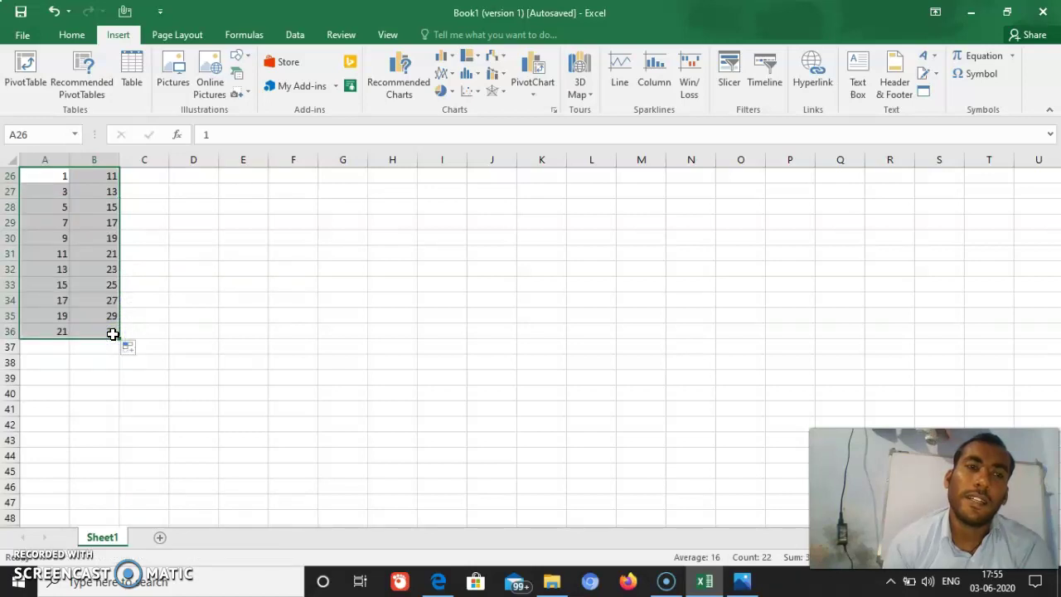
drag(118, 339, 474, 398)
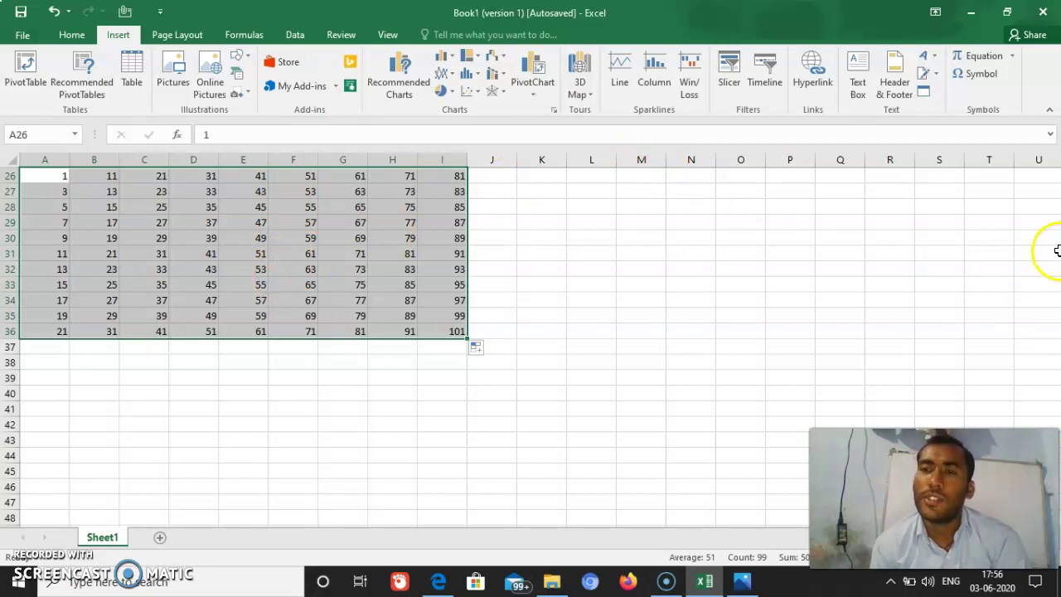
drag(1057, 255, 1059, 254)
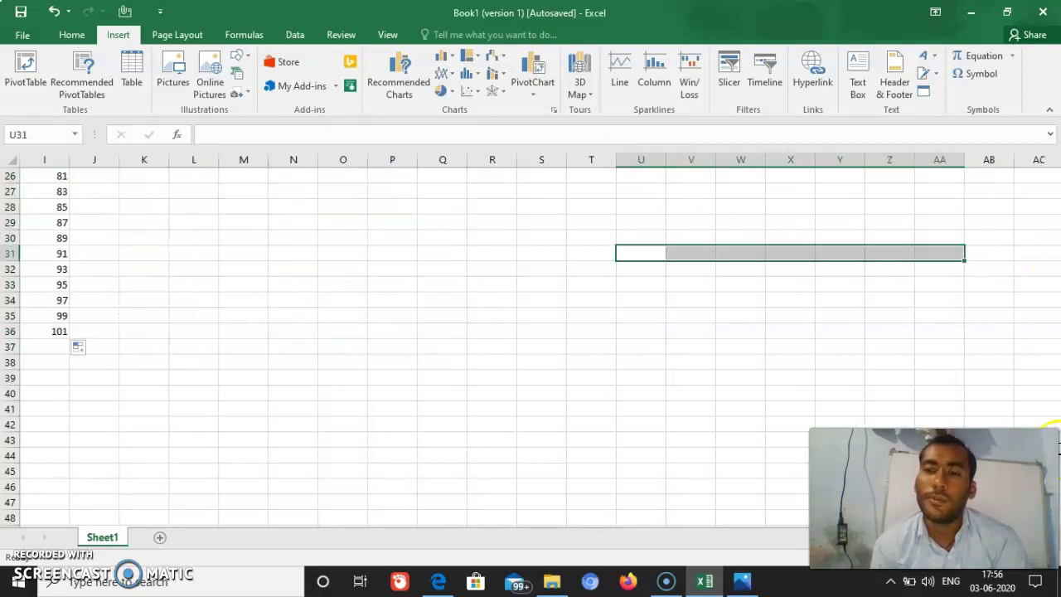
drag(1059, 452, 1060, 452)
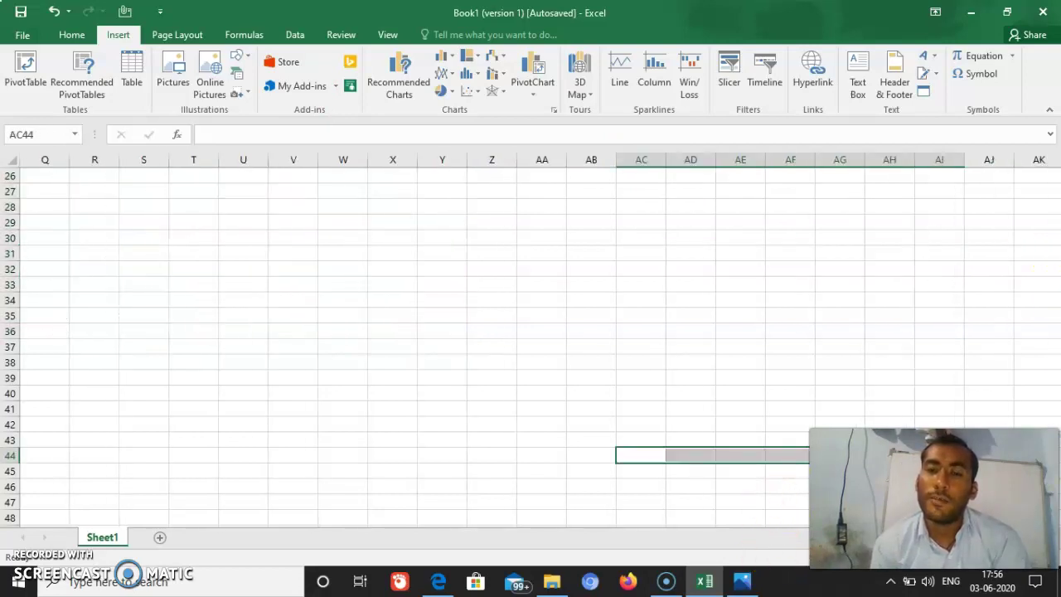
click(351, 297)
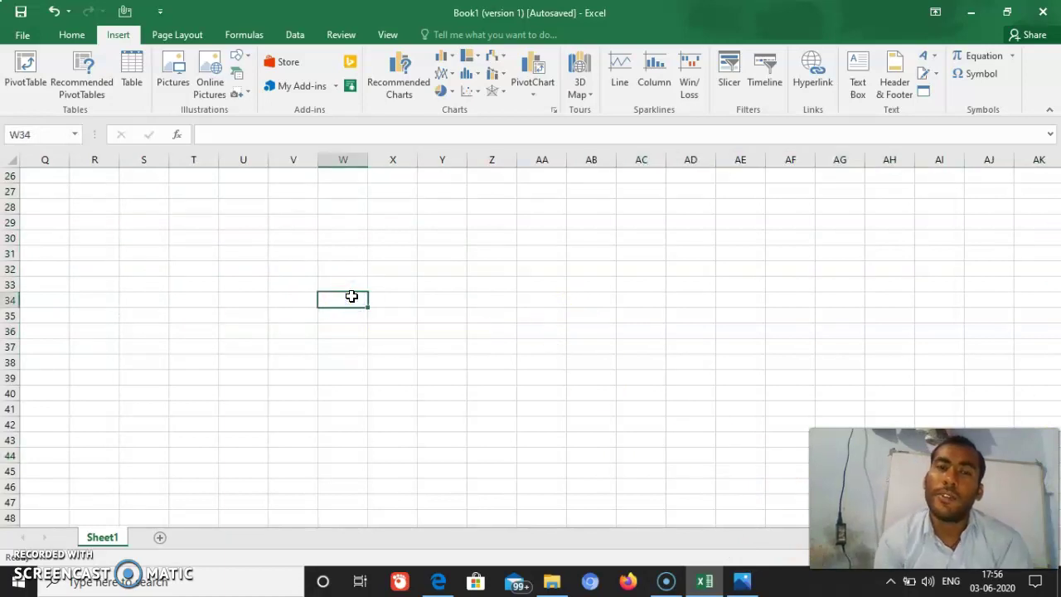
key(Left)
key(Left)
key(Left)
key(Left)
key(Home)
key(Down)
key(Down)
key(Down)
key(Down)
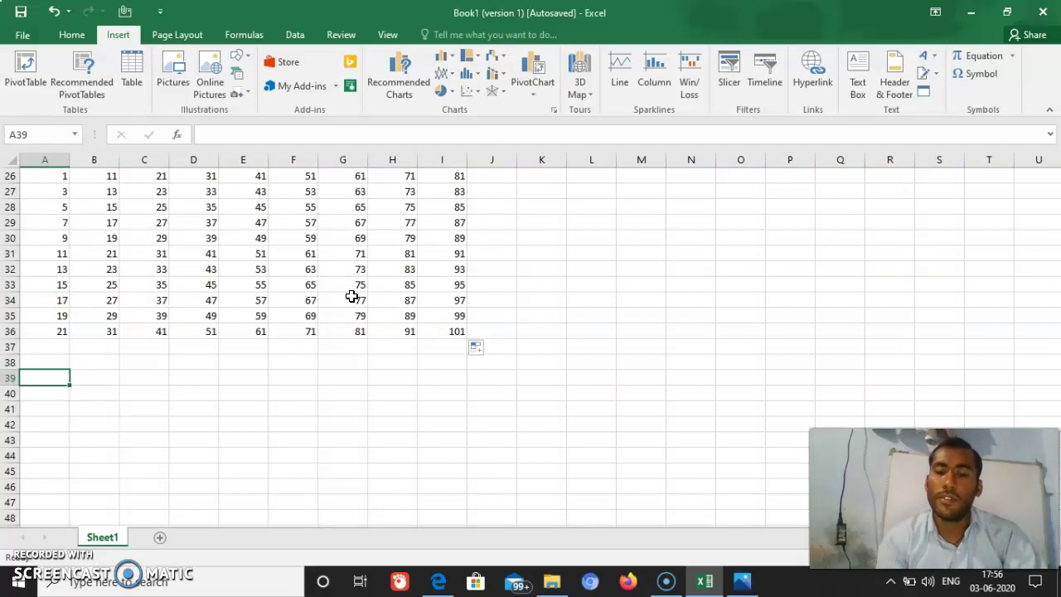
Step: Type jun in A39 and feb in A40, then AutoFill the month pattern down to A50
text(jun)
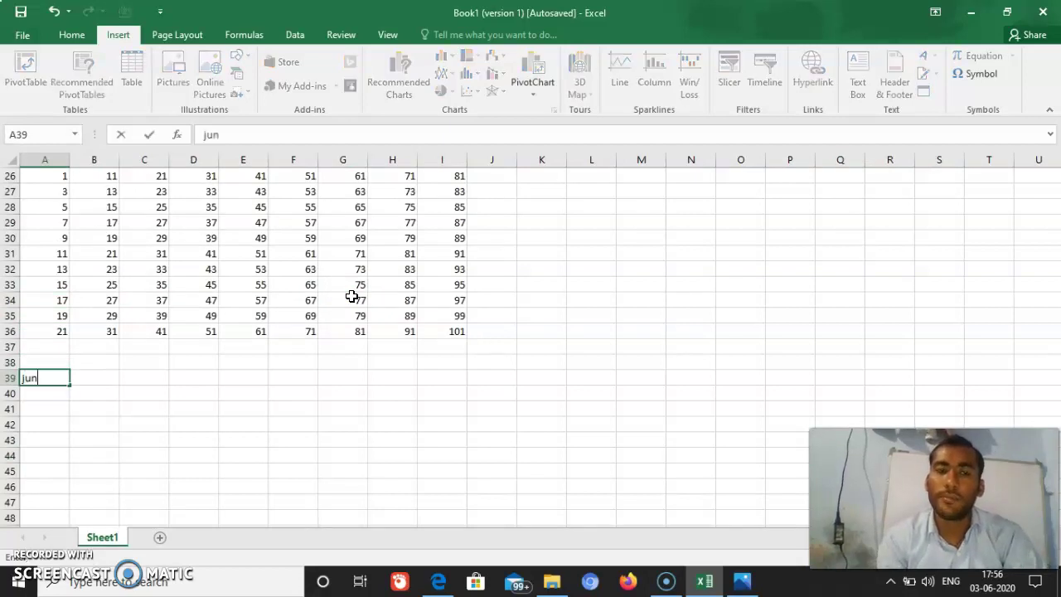
key(Return)
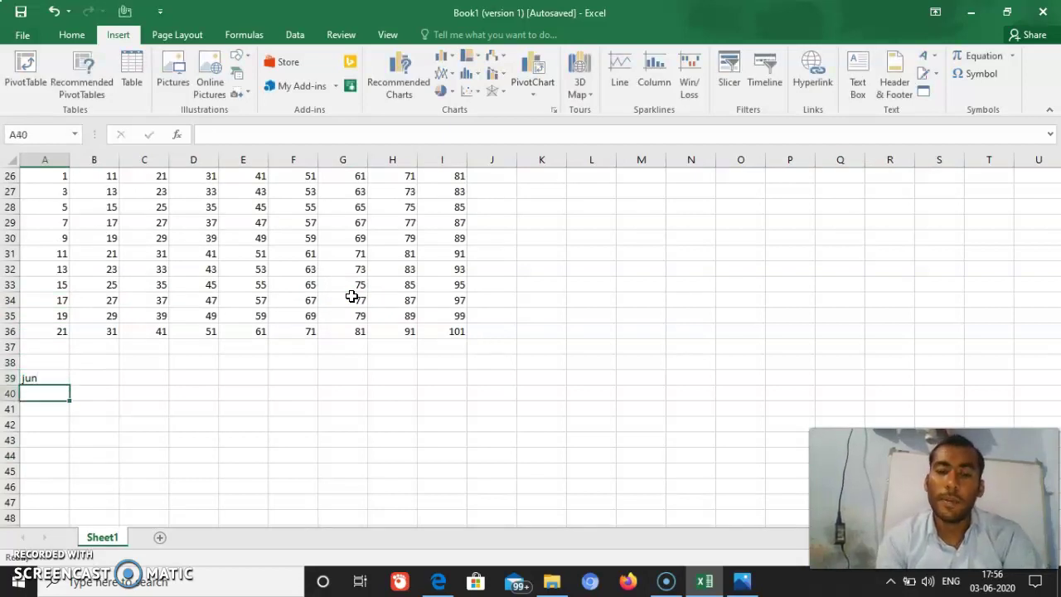
text(feb)
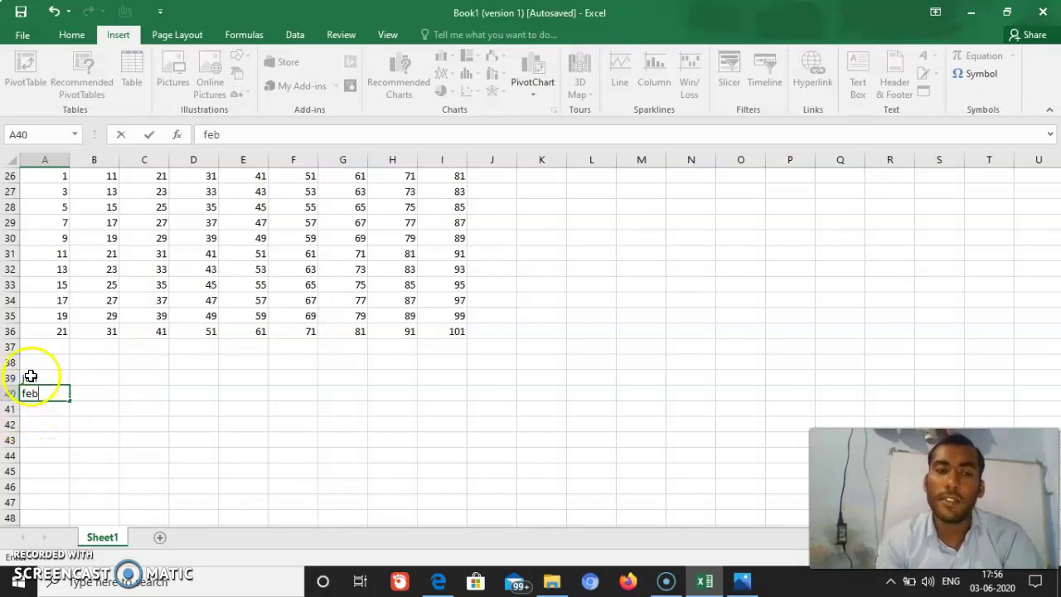
mouse_move(31, 377)
mouse_down()
mouse_move(68, 489)
mouse_move(73, 451)
mouse_move(69, 490)
mouse_up()
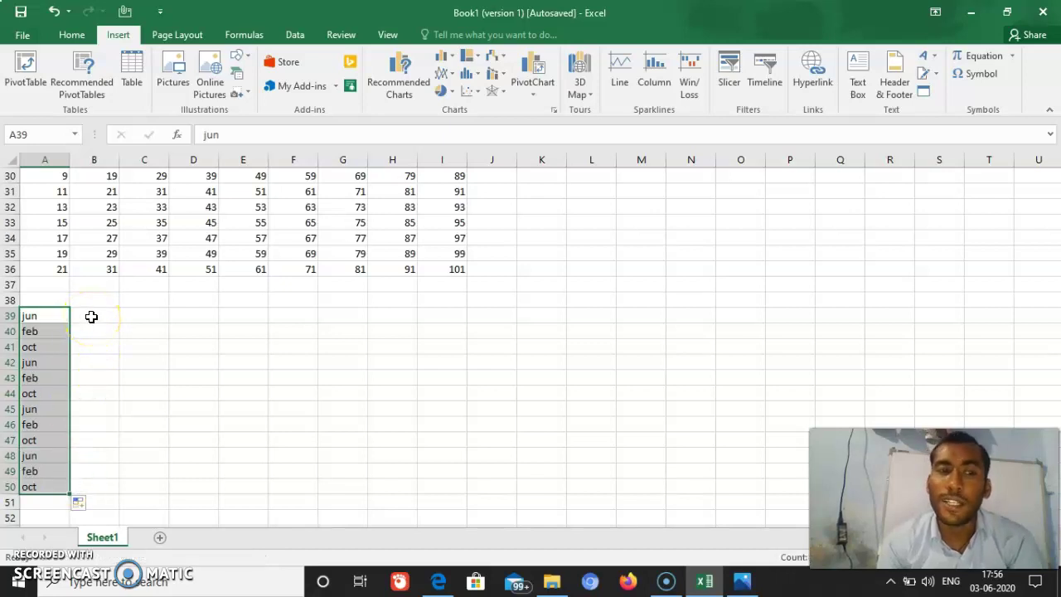
click(91, 317)
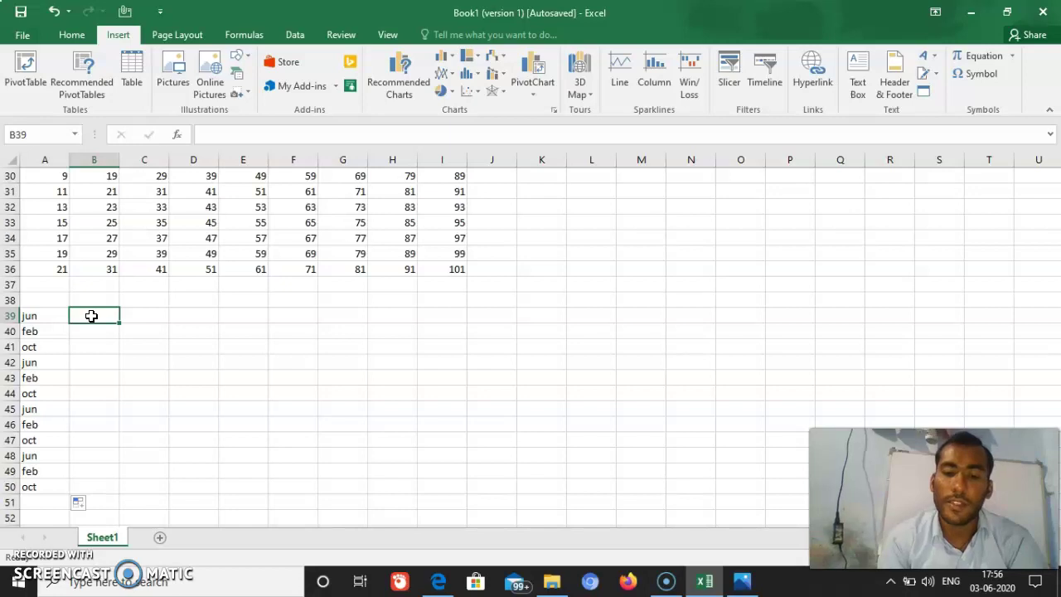
Step: Type january in B39 and febuary in B40, then fill them down to B50
text(january)
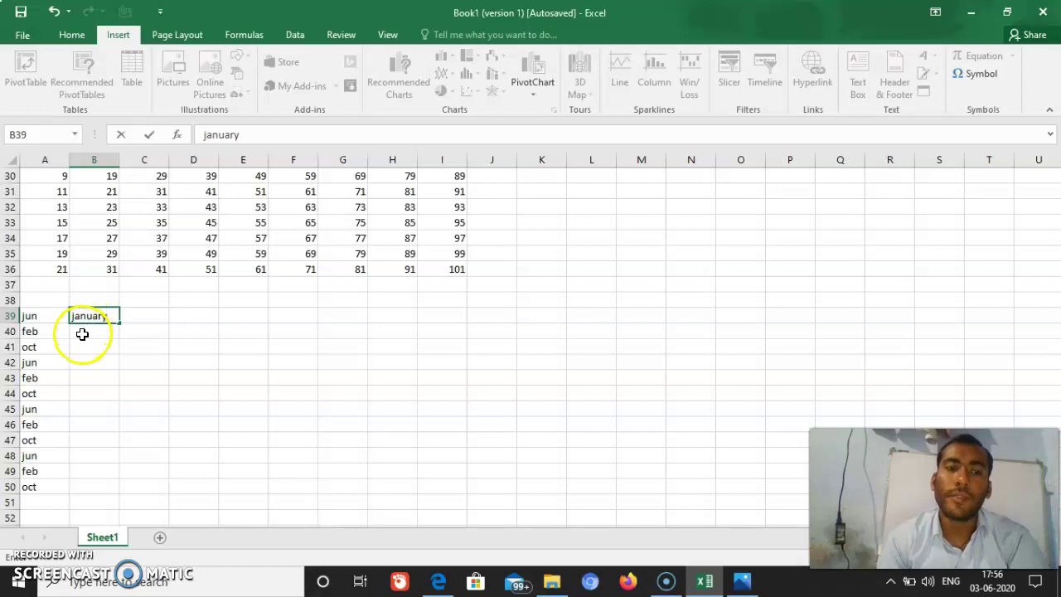
click(83, 333)
text(febuary)
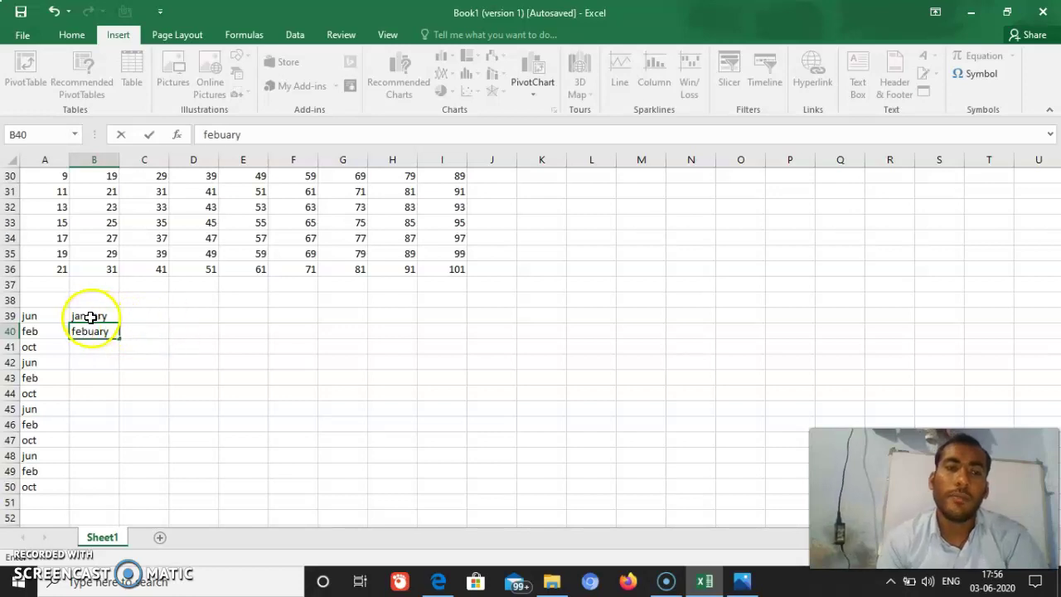
click(91, 317)
mouse_move(90, 317)
mouse_down()
mouse_move(120, 364)
mouse_move(114, 501)
mouse_up()
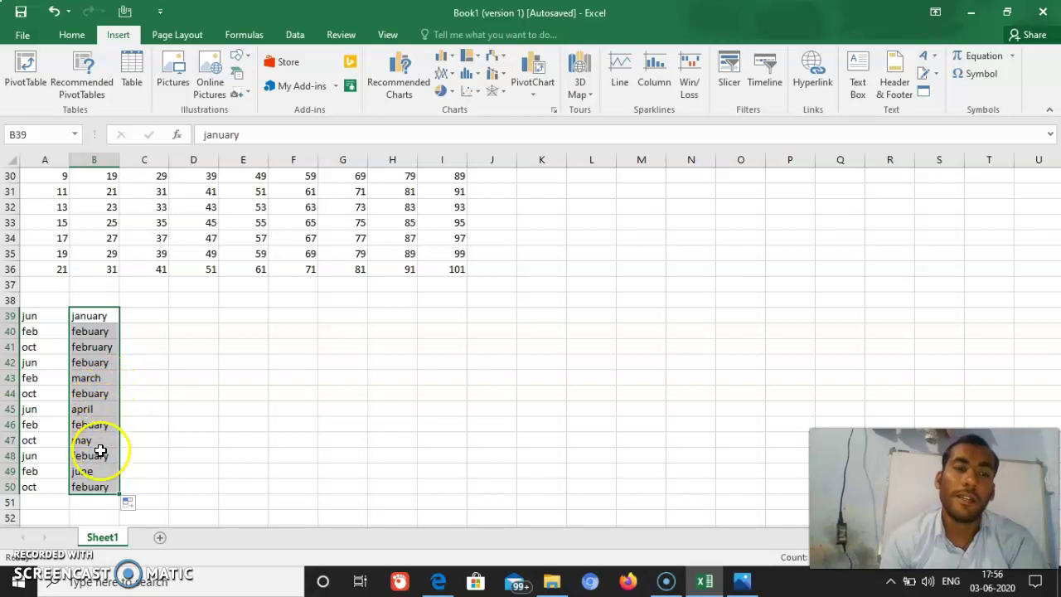
Step: Retype febuary over B40:B50 and reselect the january/febuary pair to refill the column
click(103, 330)
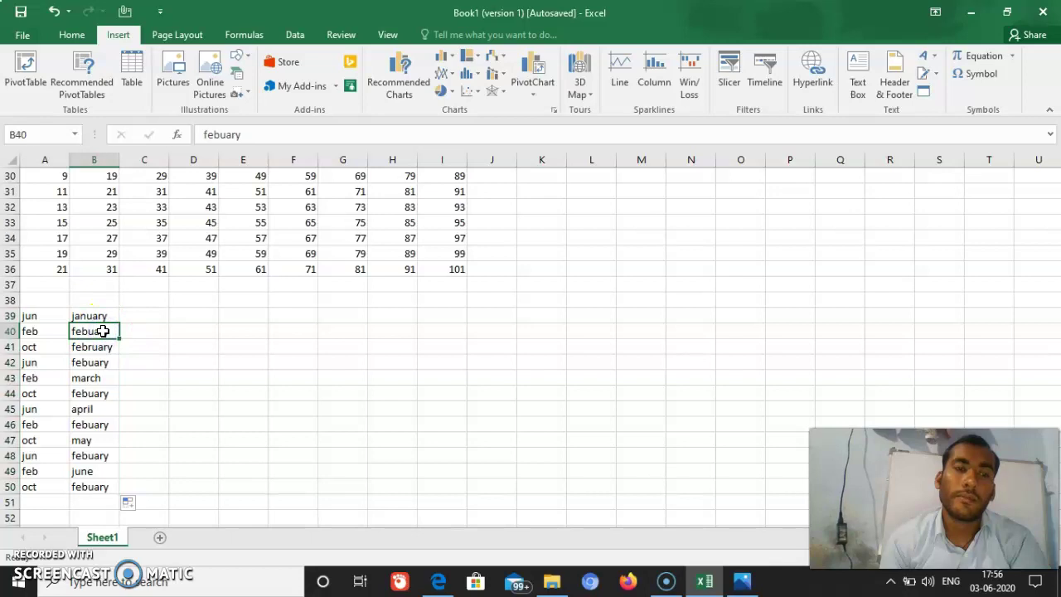
drag(102, 331, 102, 494)
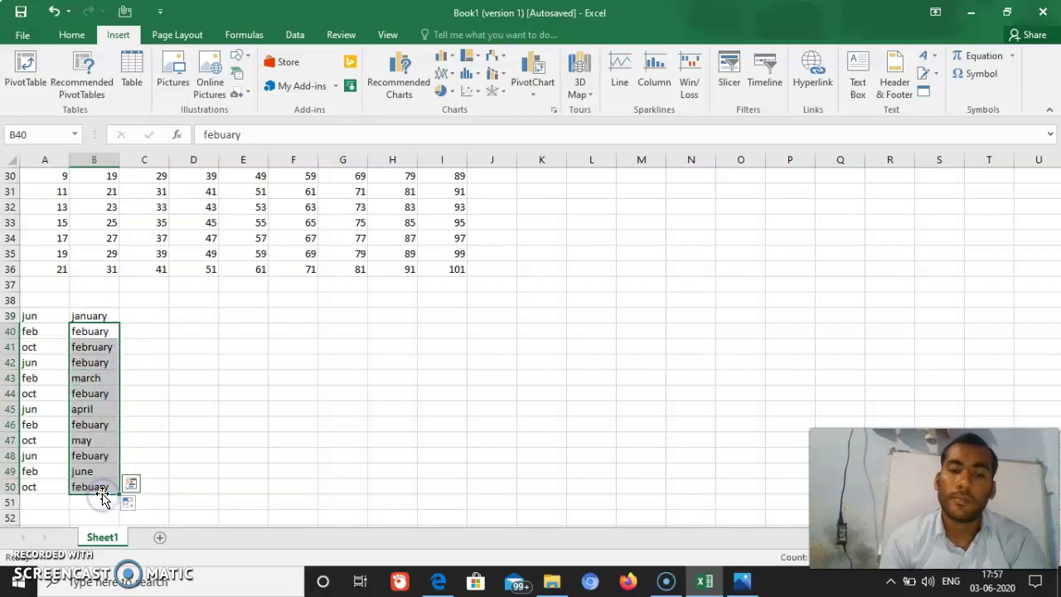
text(fe)
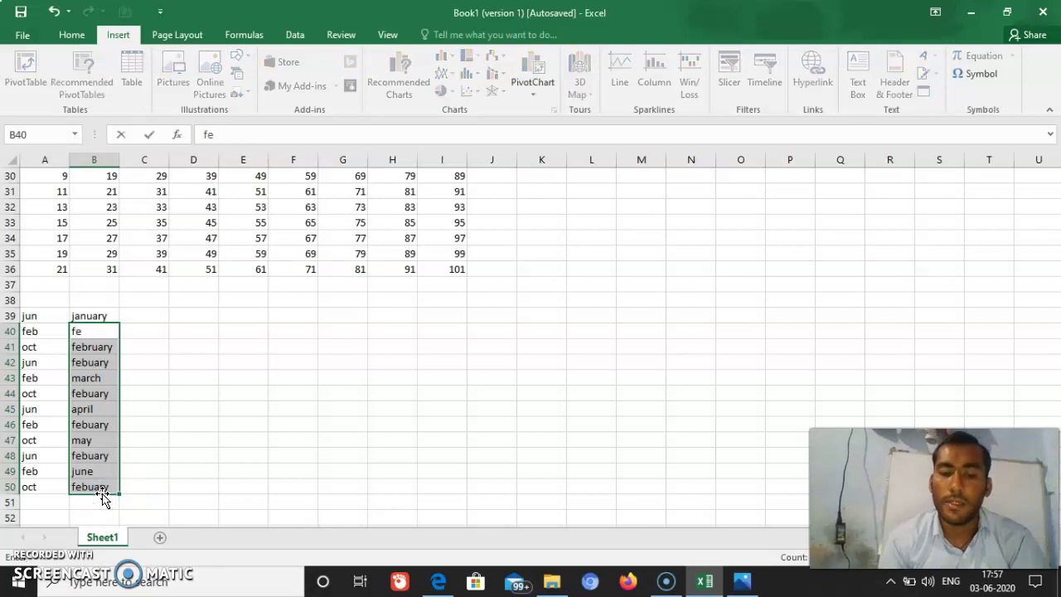
text(buary)
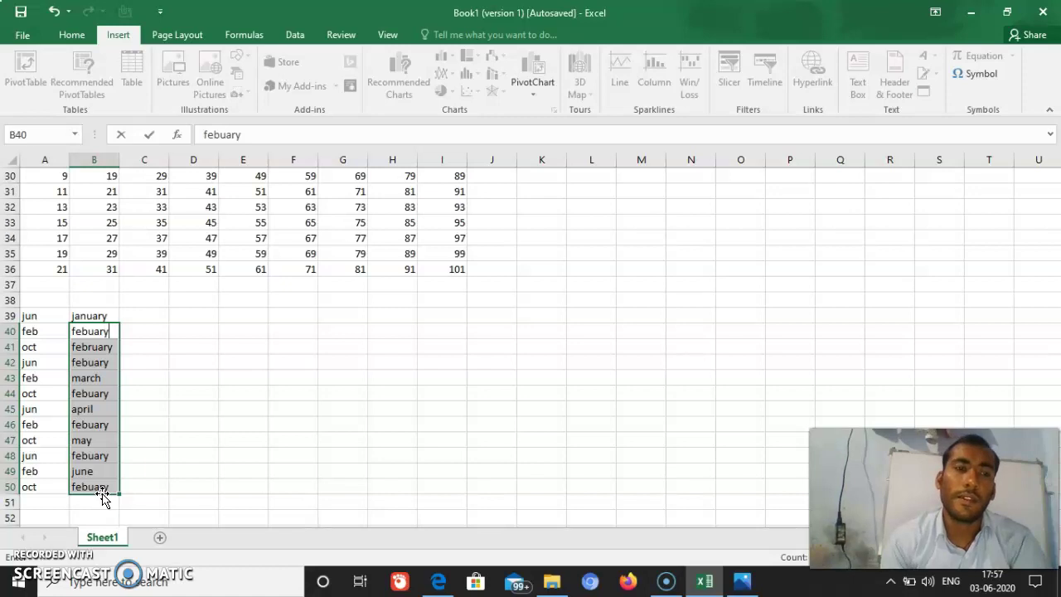
click(166, 346)
drag(106, 316, 124, 491)
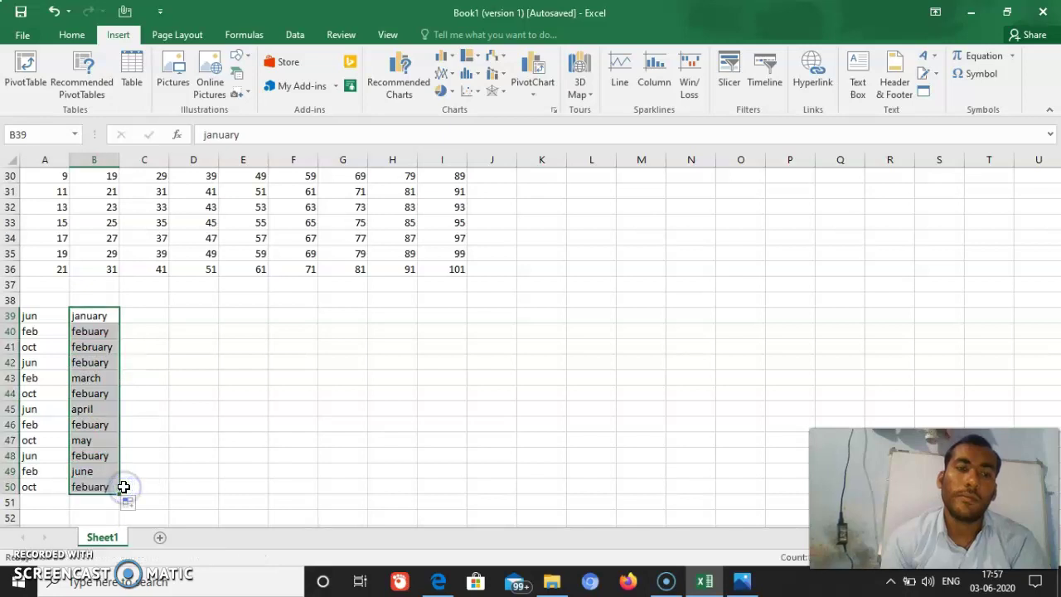
click(104, 346)
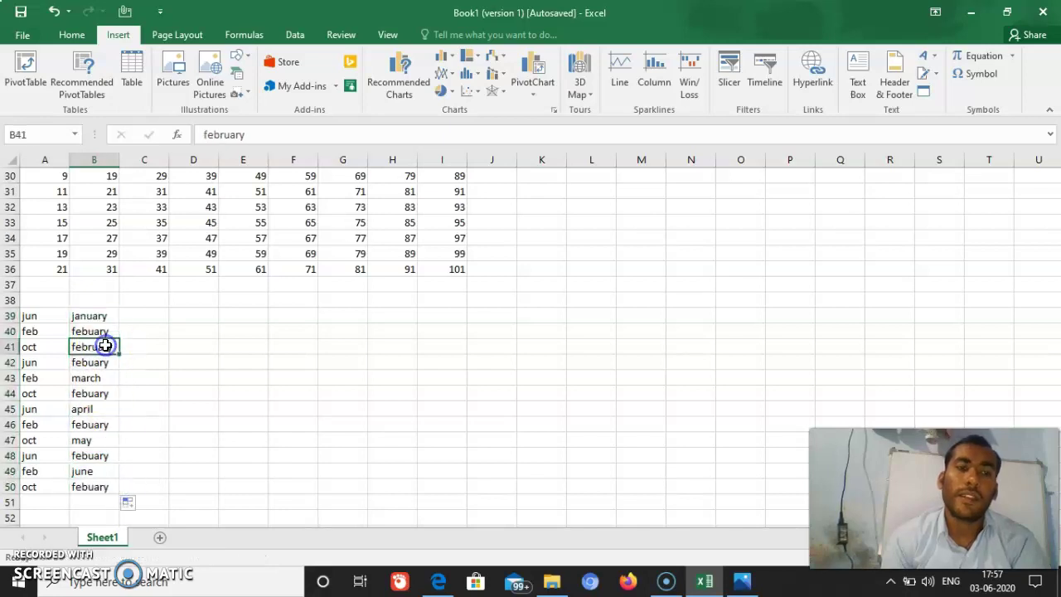
click(150, 318)
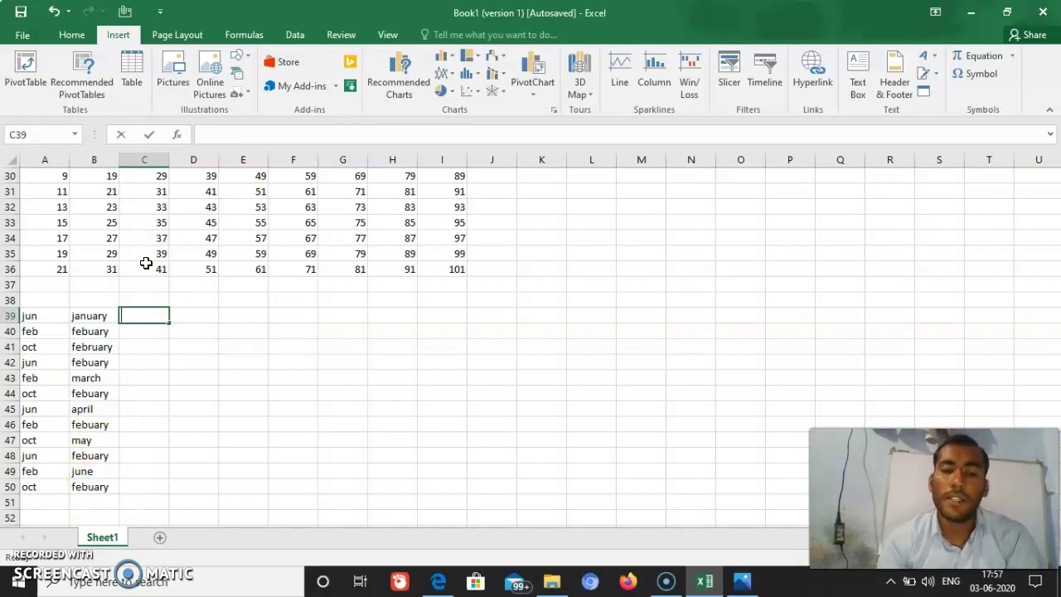
Step: Enter sun in C39 and mon in C40, then AutoFill the day names down to C48
text(sun)
click(143, 312)
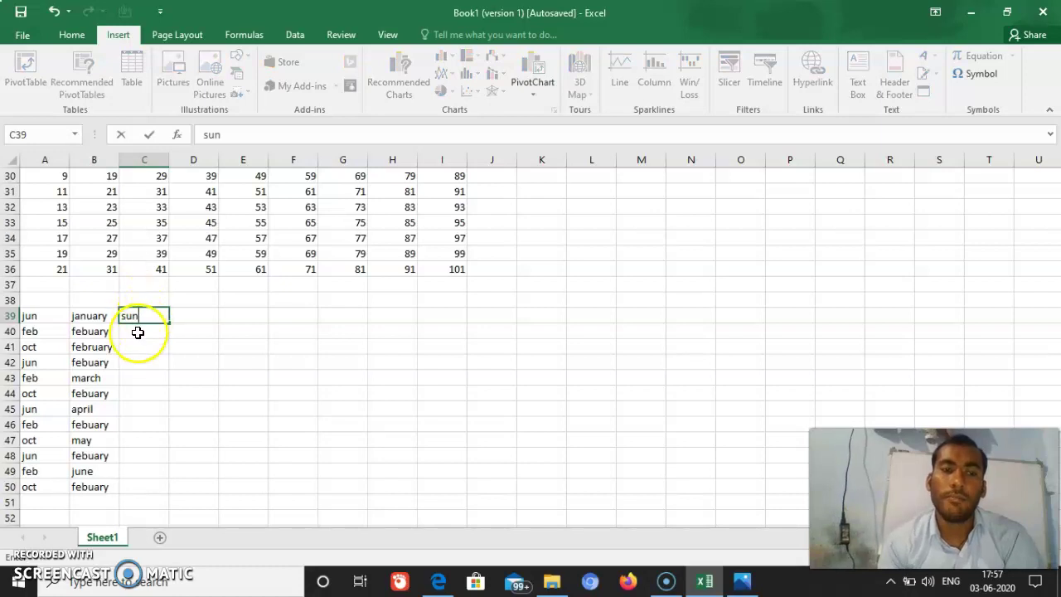
click(138, 332)
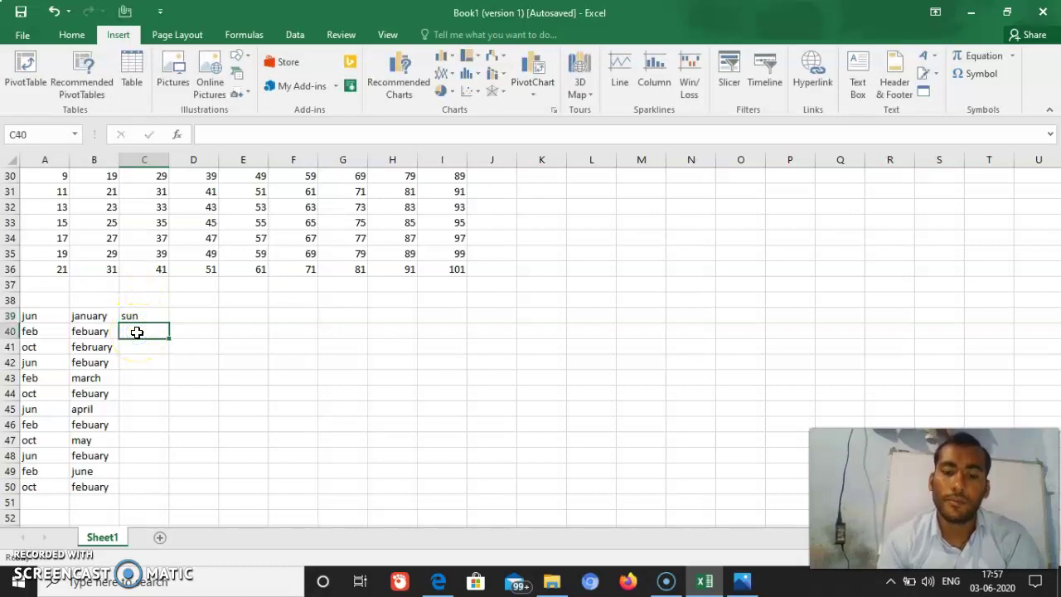
text(mon)
click(138, 331)
click(196, 292)
drag(137, 316, 171, 461)
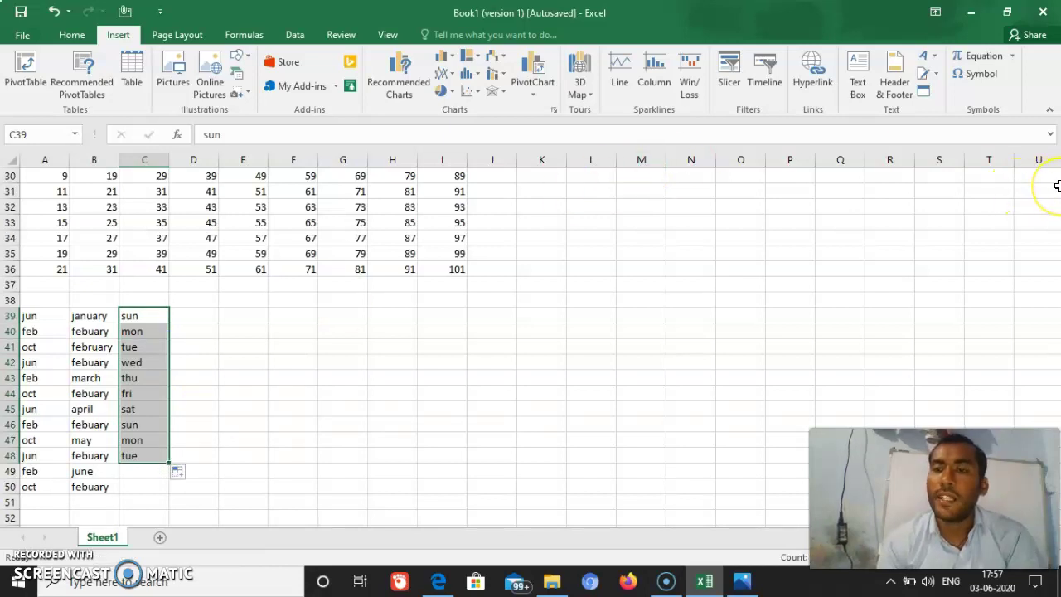
Step: Select the entire sheet with Ctrl+A twice and delete all values
key(Up)
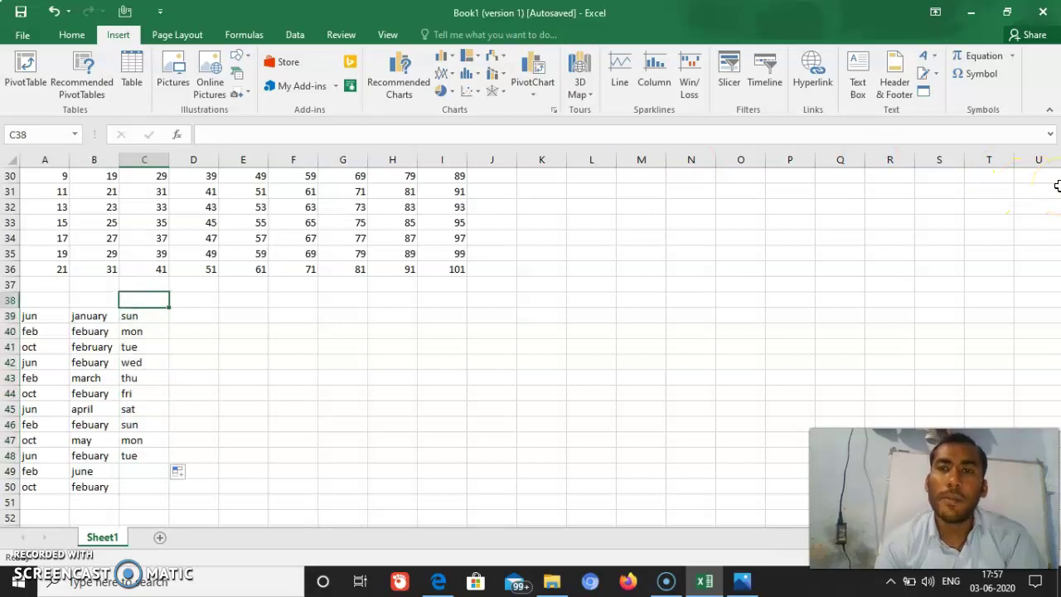
key(Up)
key(Up)
key(Up)
key(Up)
key(Up)
key(Up)
key(Up)
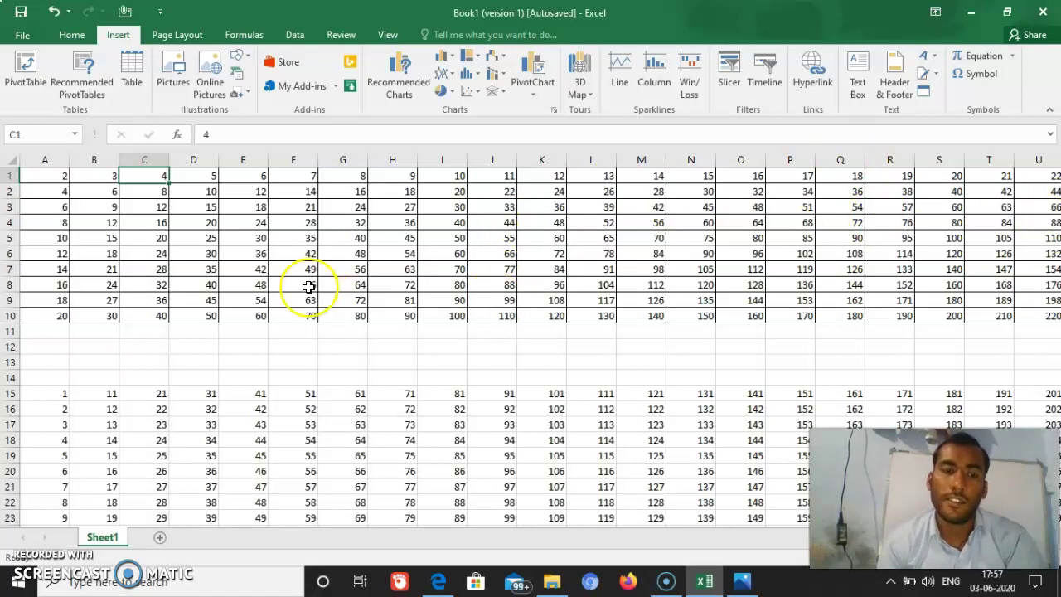
key(ctrl+a)
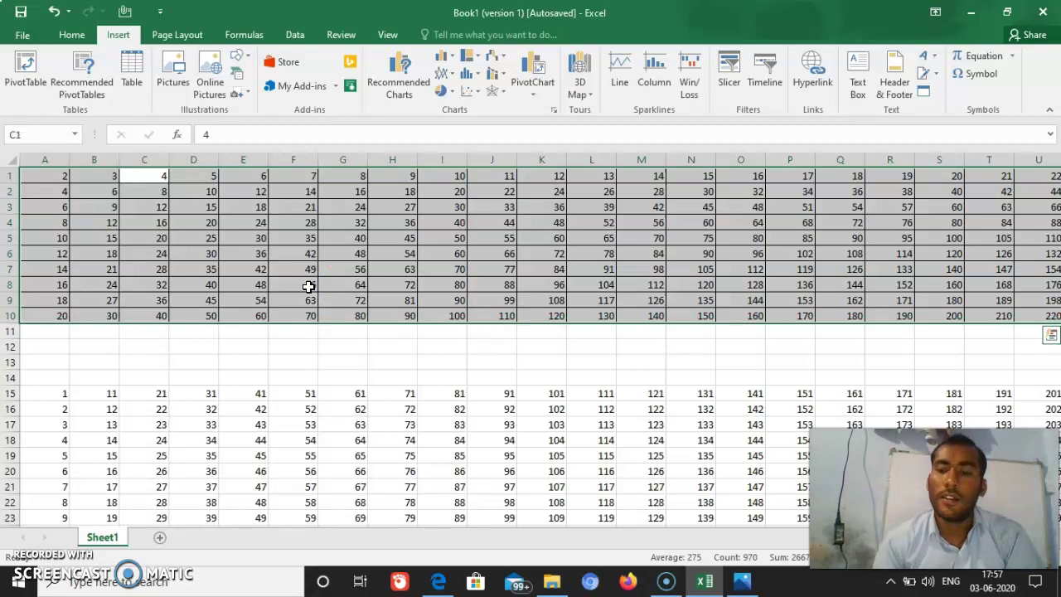
key(ctrl+a)
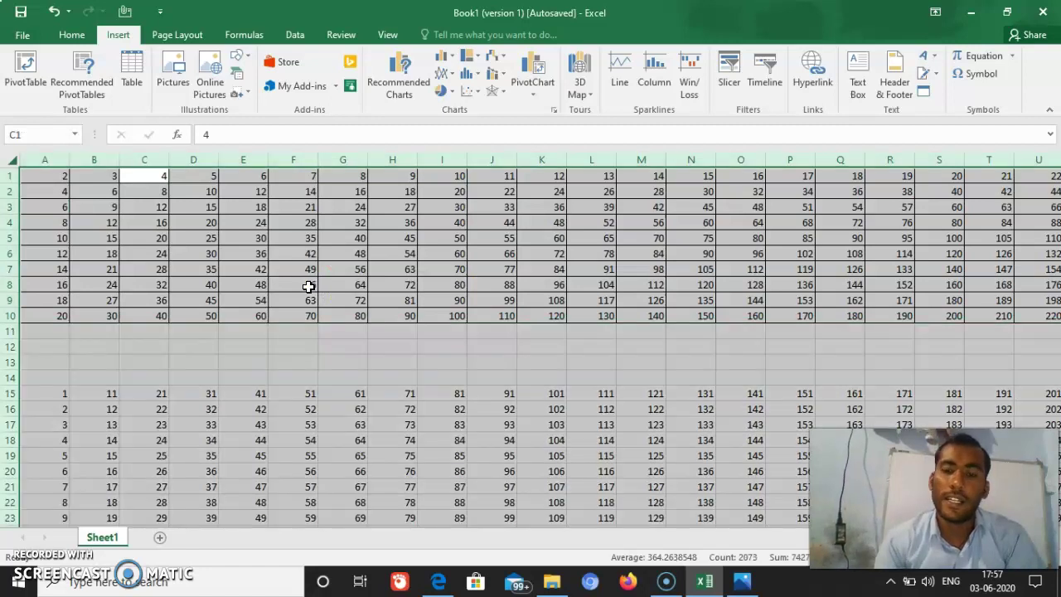
key(Delete)
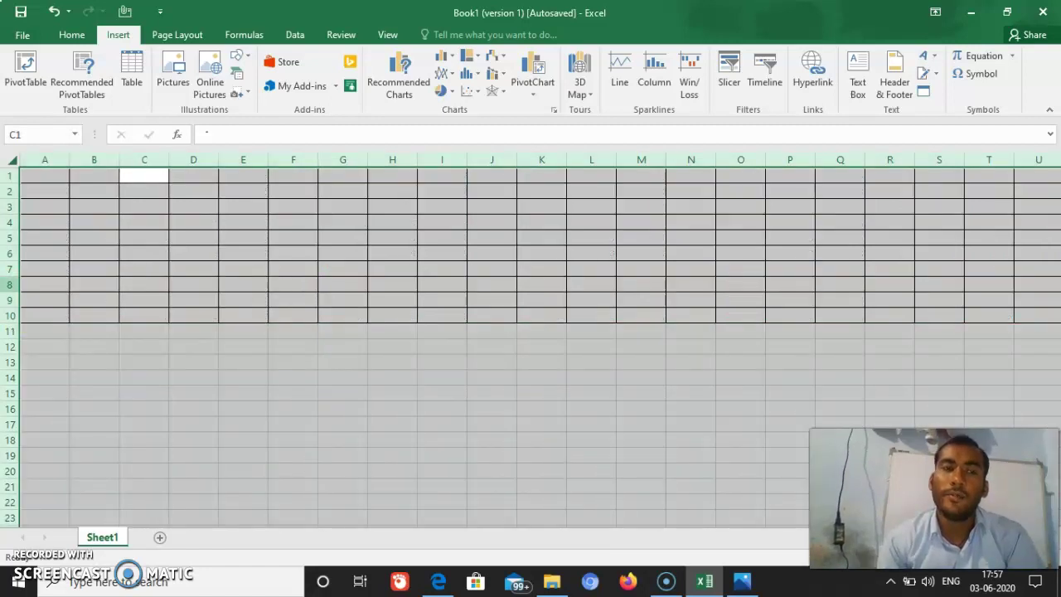
Step: Enter 1, 11, 21 in A1:A3 and fill column A down to 91 in A10
click(45, 176)
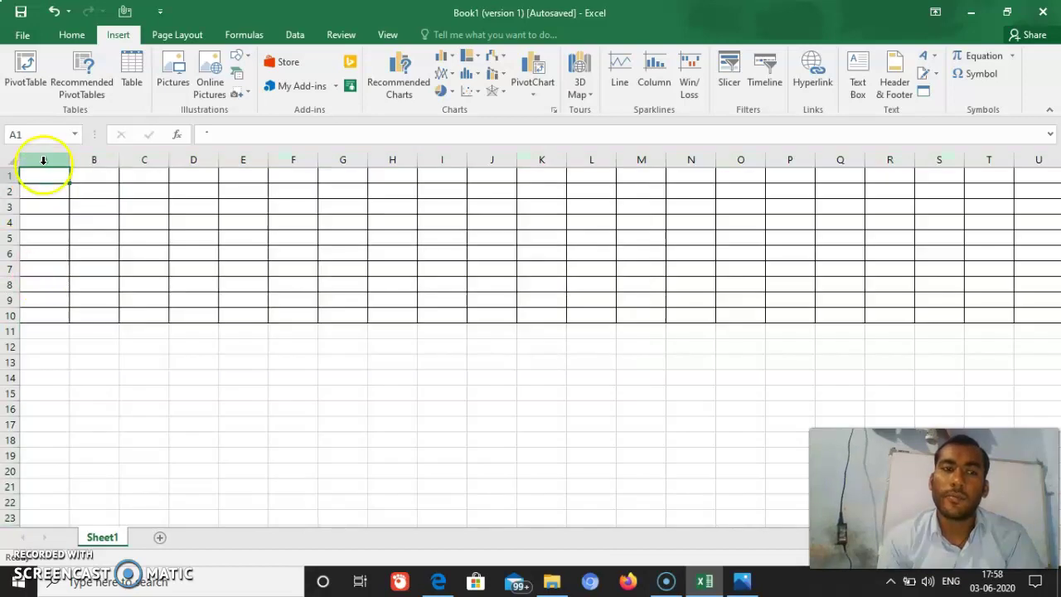
text(1)
key(Return)
text(1)
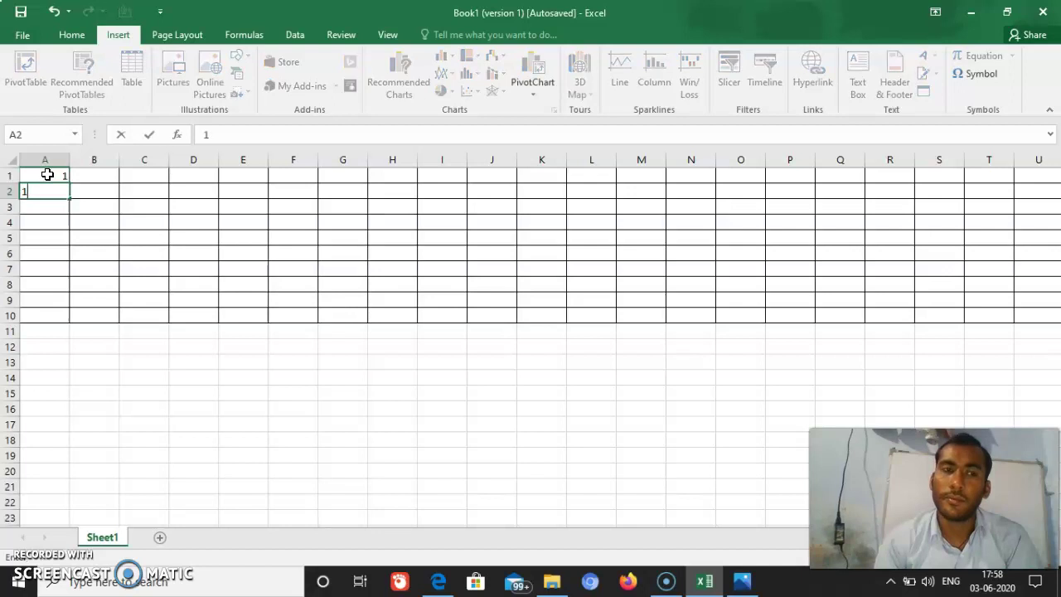
key(Return)
text(1)
key(Tab)
drag(44, 177, 72, 318)
click(93, 179)
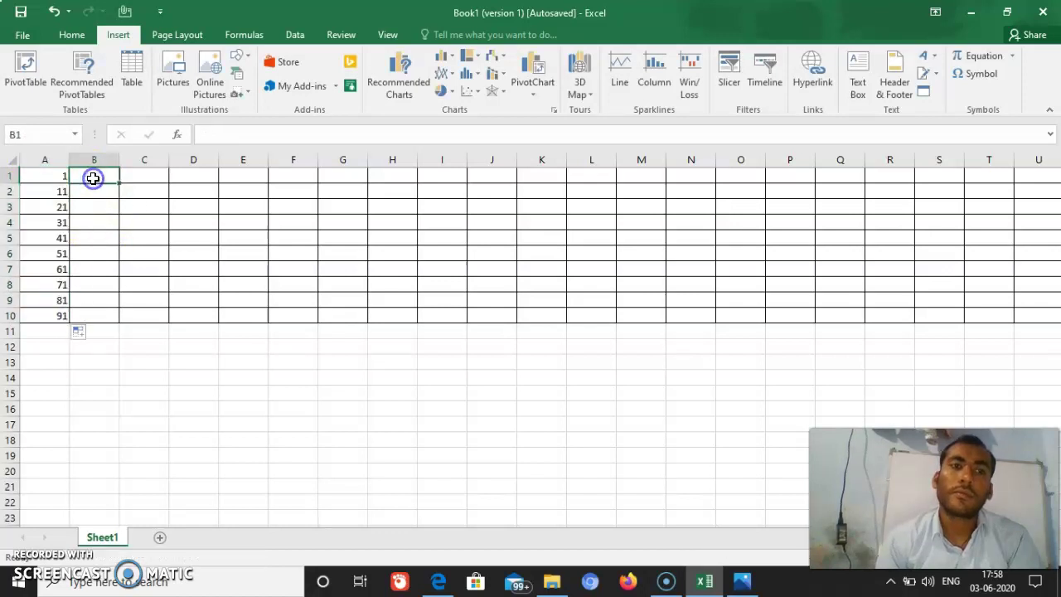
Step: Enter 101, 103 in B1:B2 and fill odd numbers down to 119 in B10
text(101)
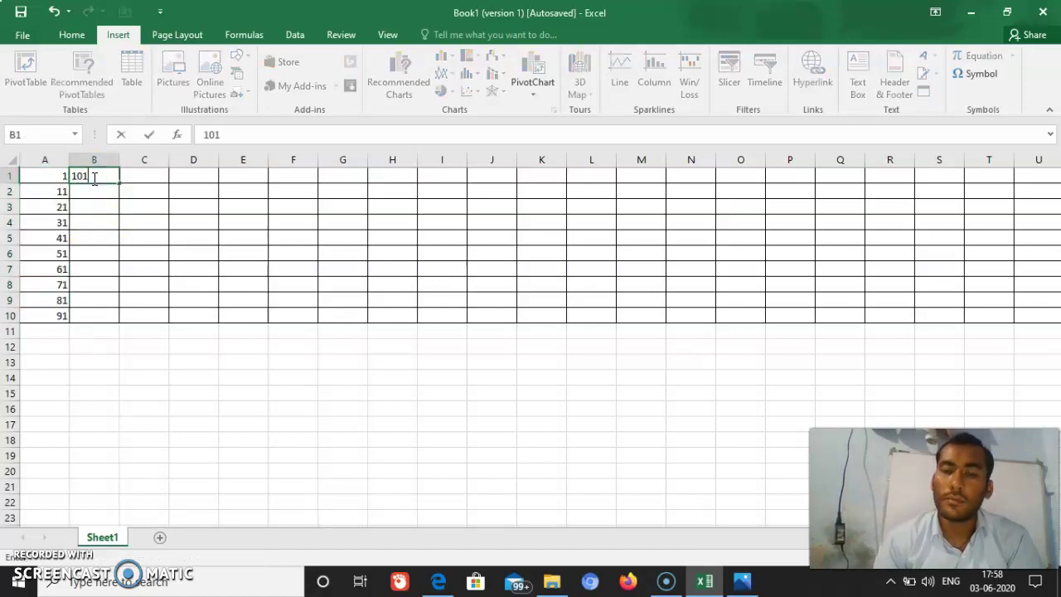
key(Return)
text(103)
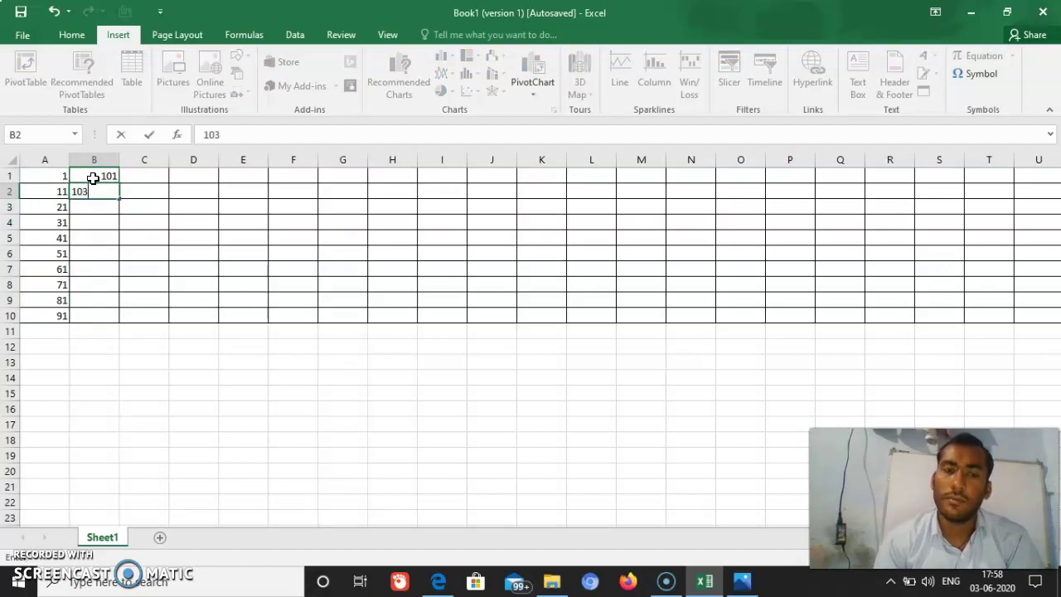
drag(92, 179, 92, 191)
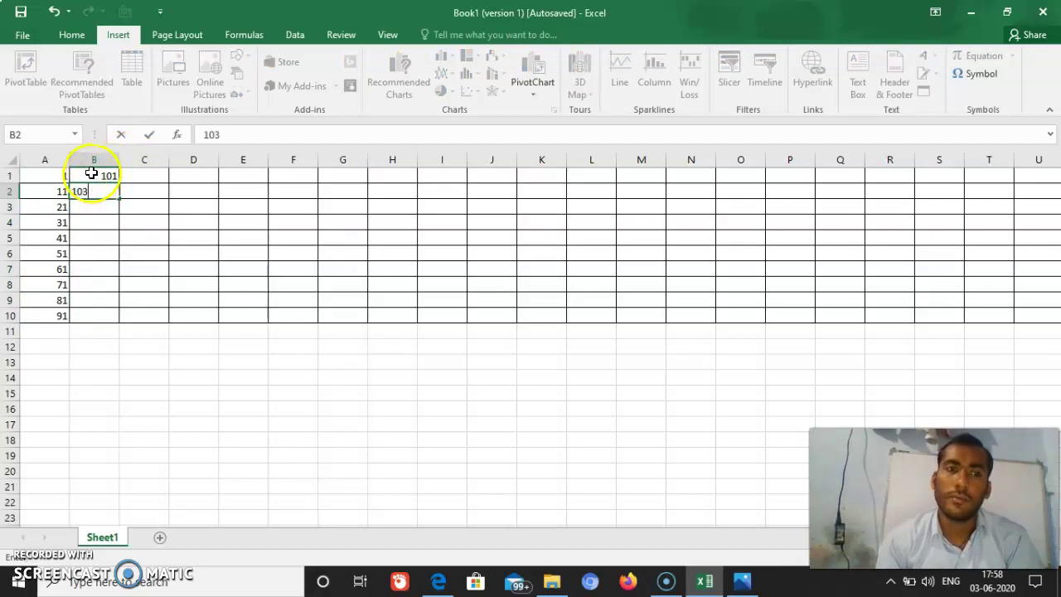
drag(120, 199, 122, 318)
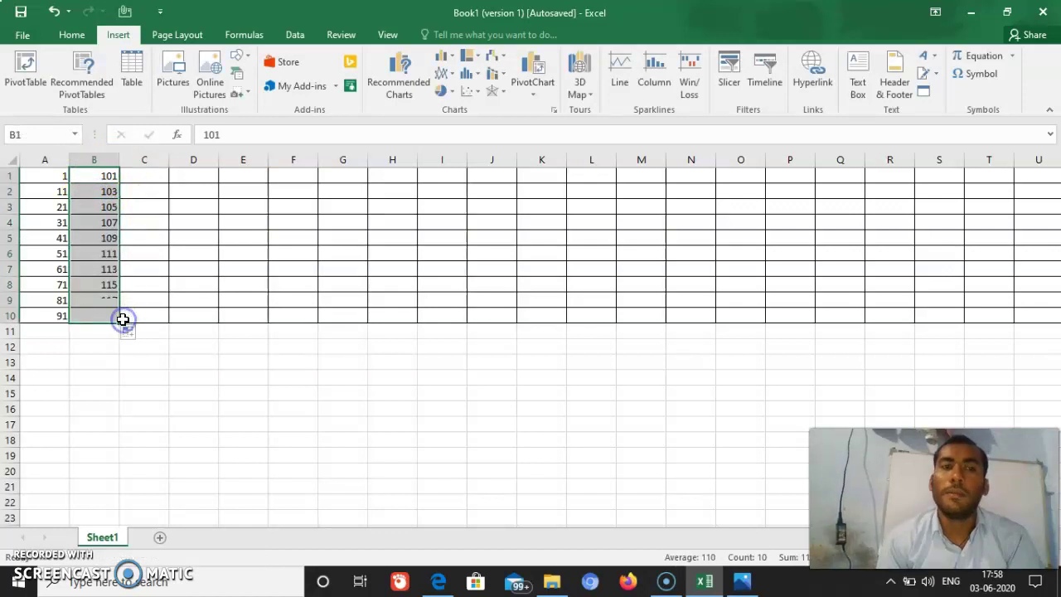
click(166, 387)
mouse_move(58, 176)
mouse_down()
mouse_move(118, 221)
mouse_move(131, 265)
mouse_move(105, 315)
mouse_up()
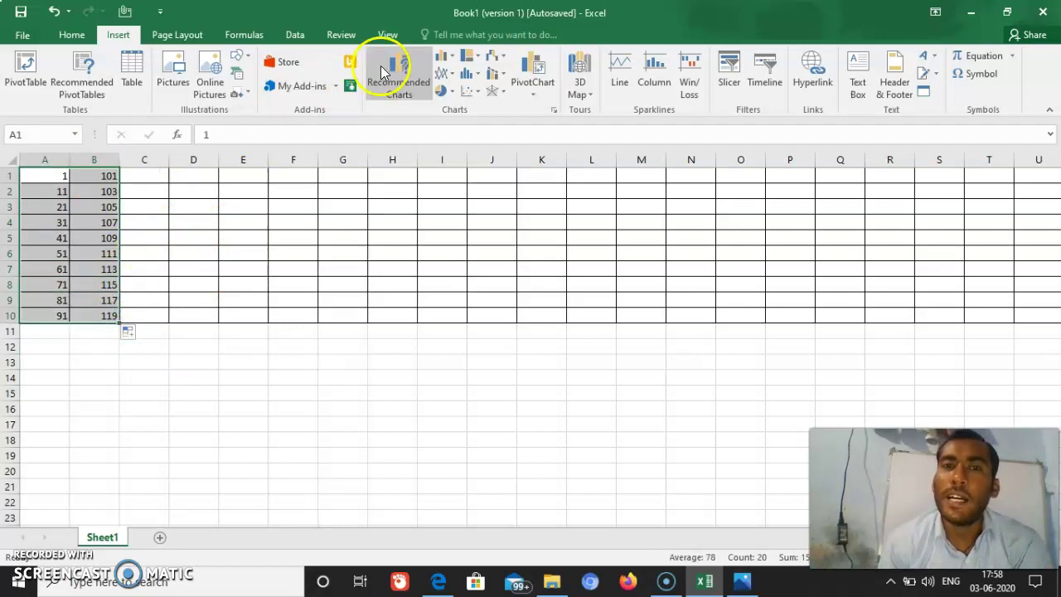
click(439, 66)
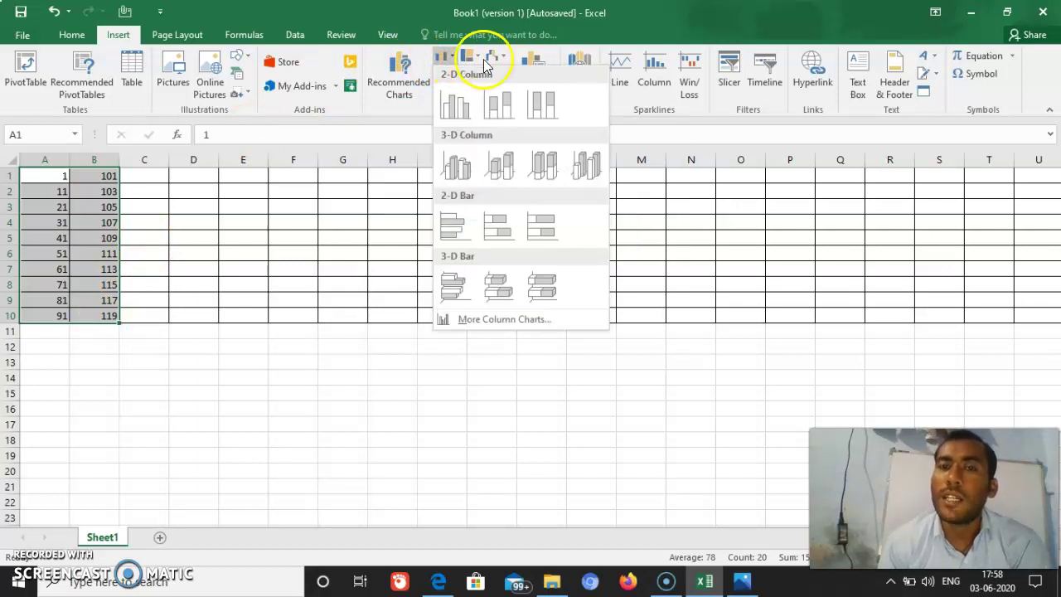
click(627, 66)
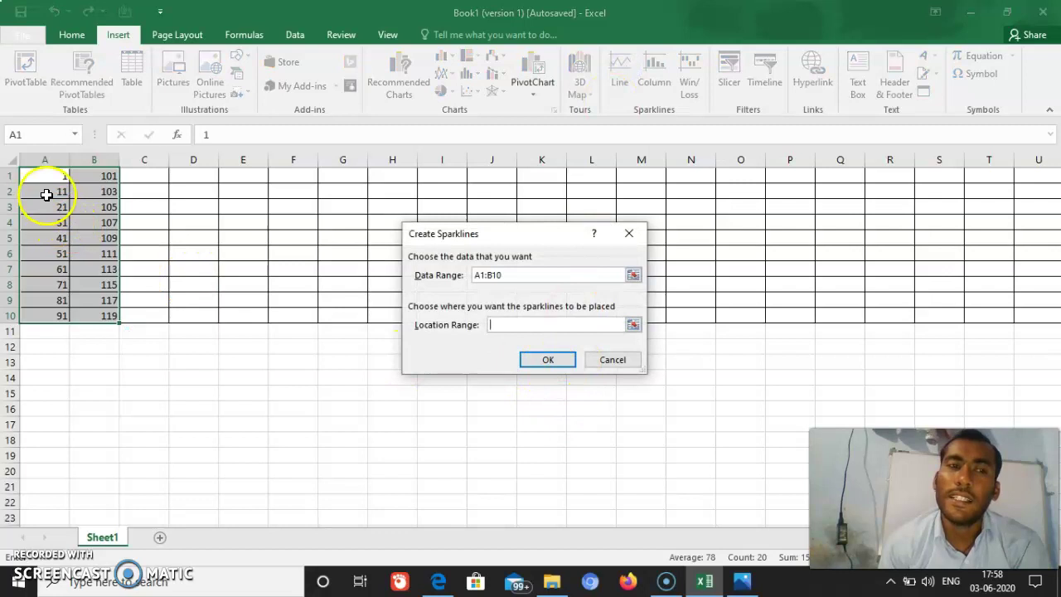
drag(43, 178, 117, 313)
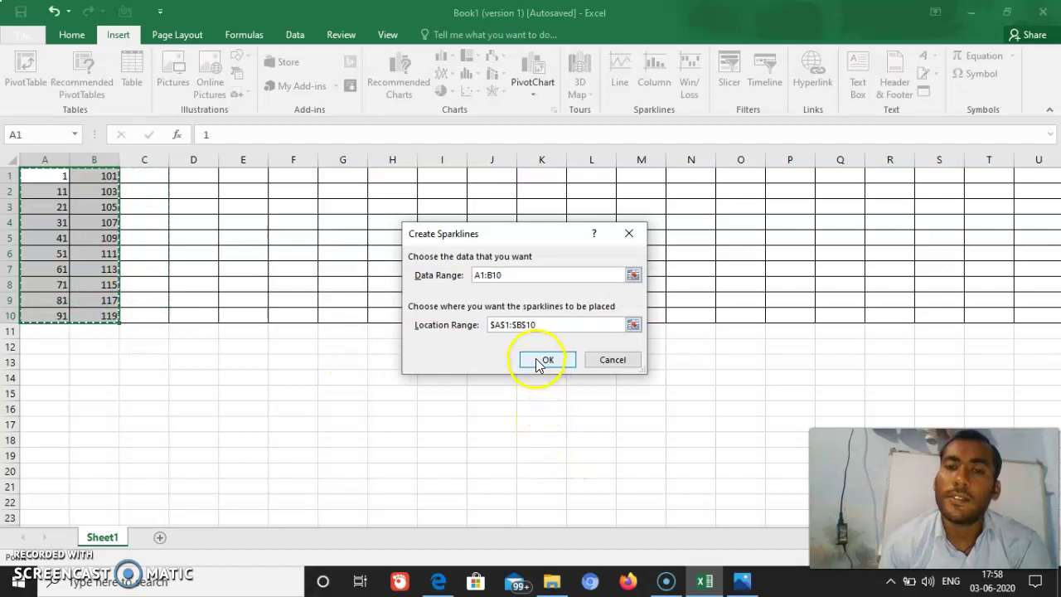
click(538, 361)
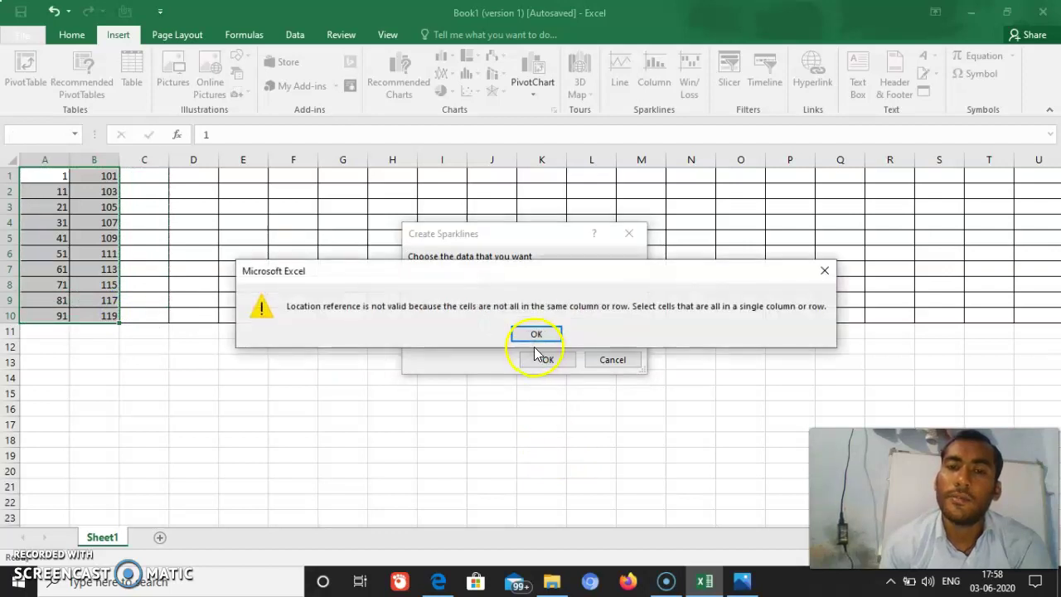
click(531, 334)
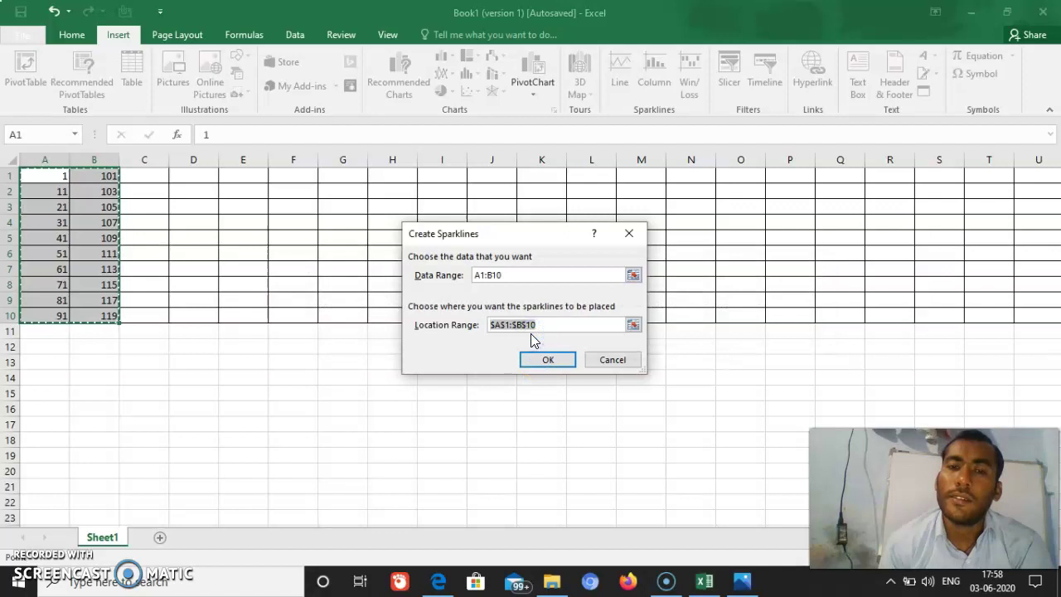
click(630, 233)
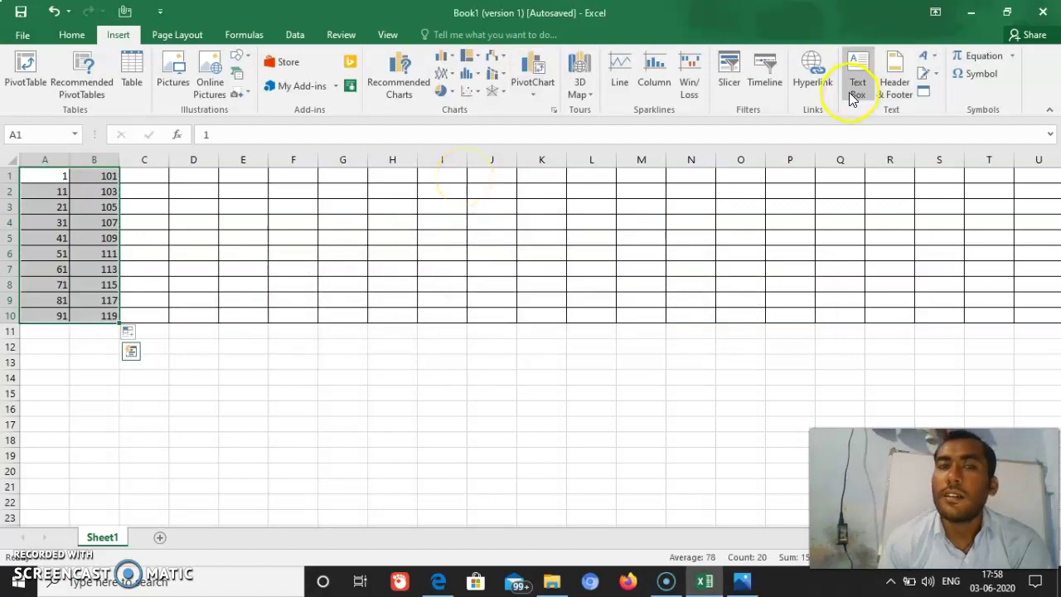
click(340, 240)
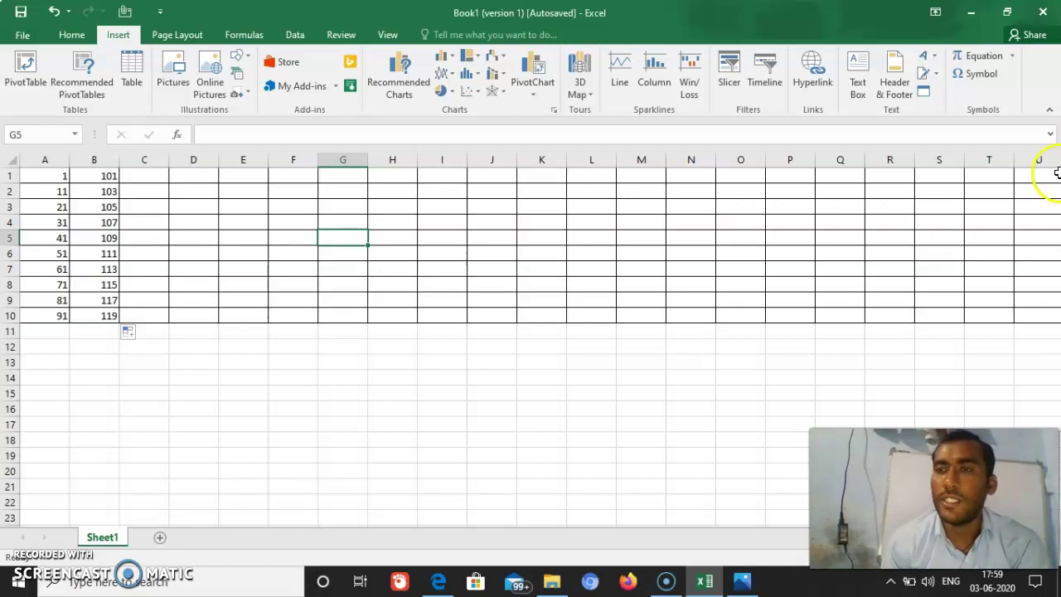
key(Up)
key(Up)
key(Up)
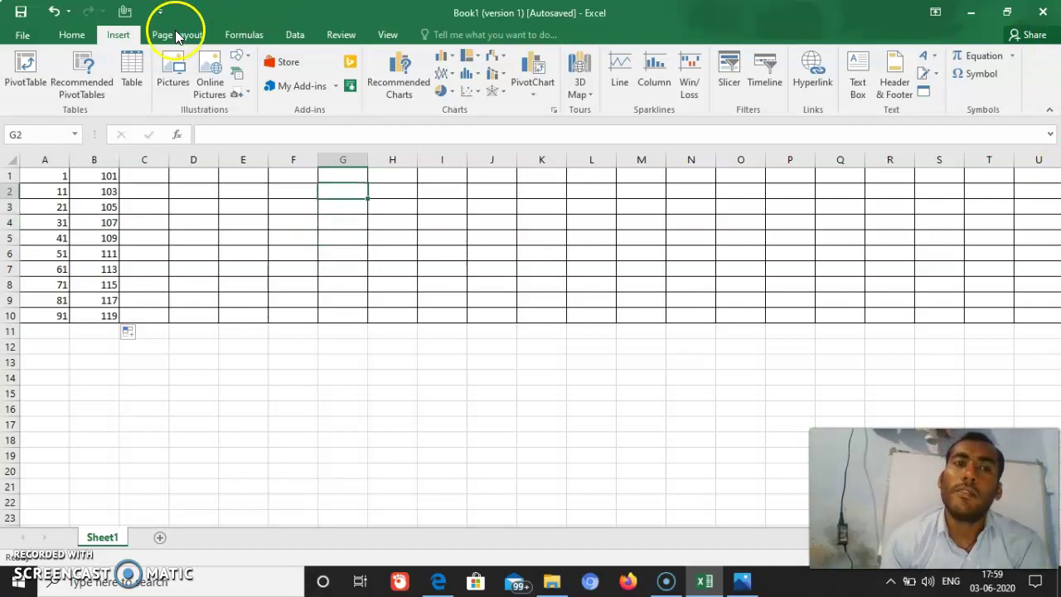
click(176, 35)
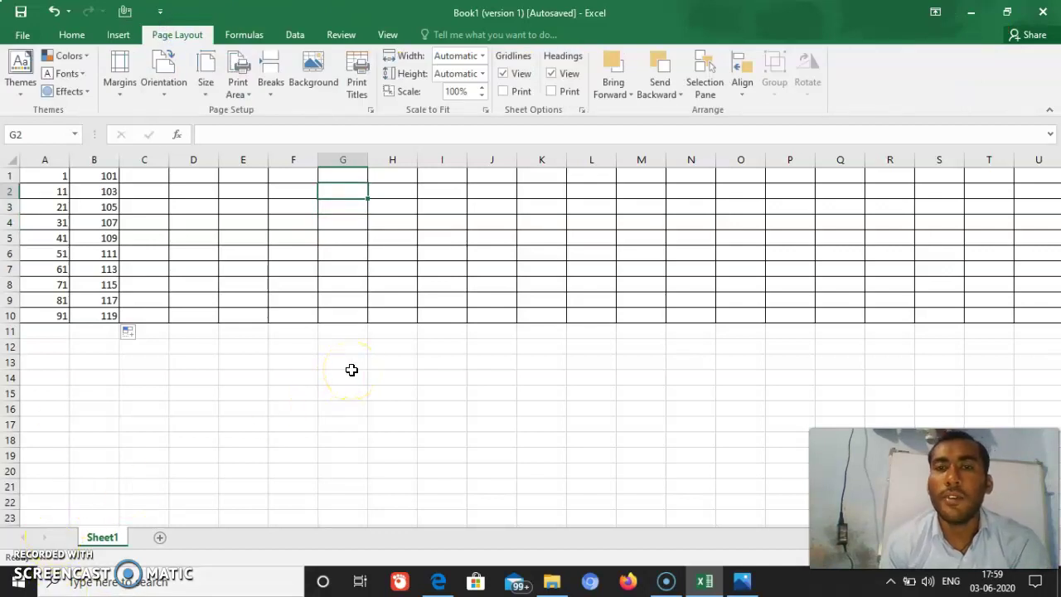
click(117, 35)
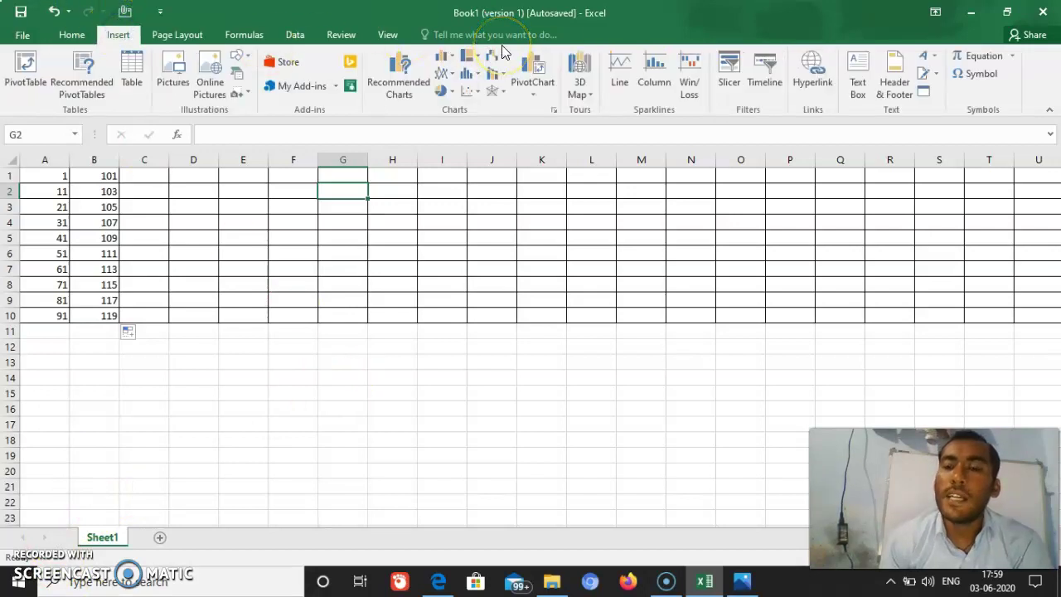